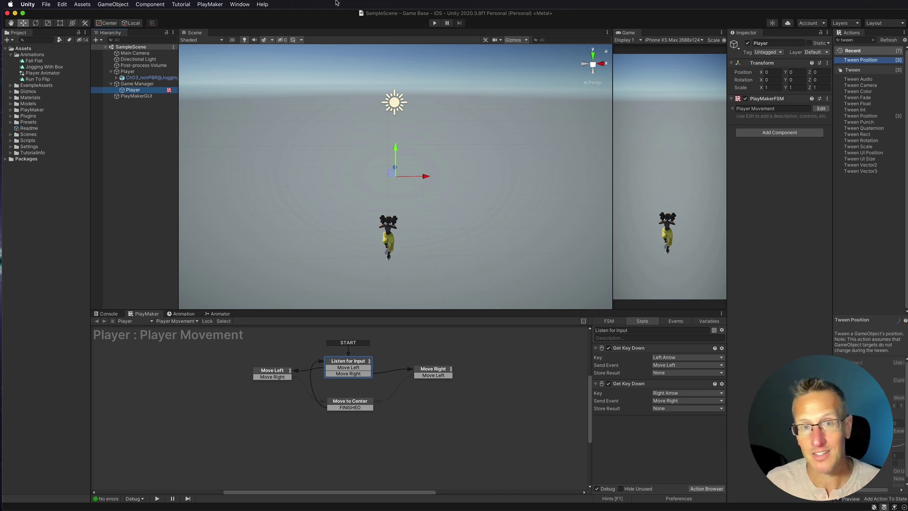
# Step: Open the Window menu from Unity's menu bar
pyautogui.click(240, 4)
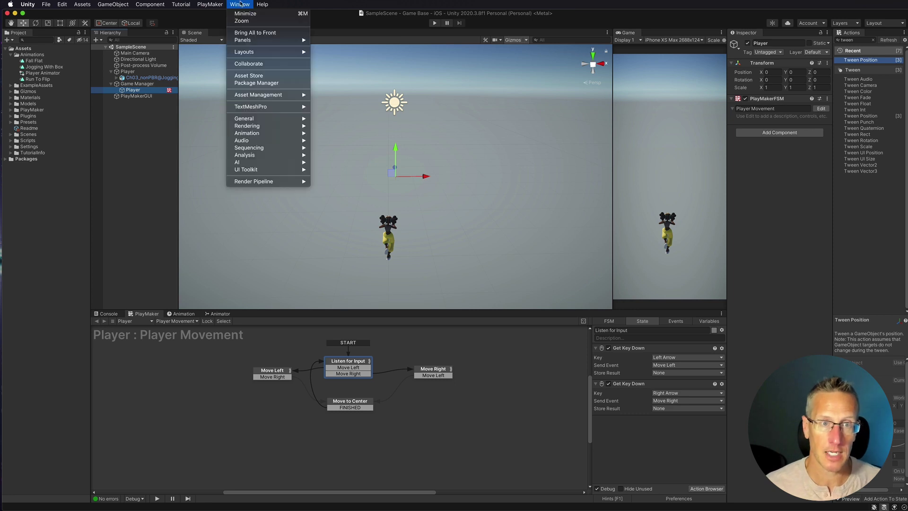
# Step: In the Package Manager, list Unity Registry packages and install ProBuilder version 5.0.3
pyautogui.click(242, 84)
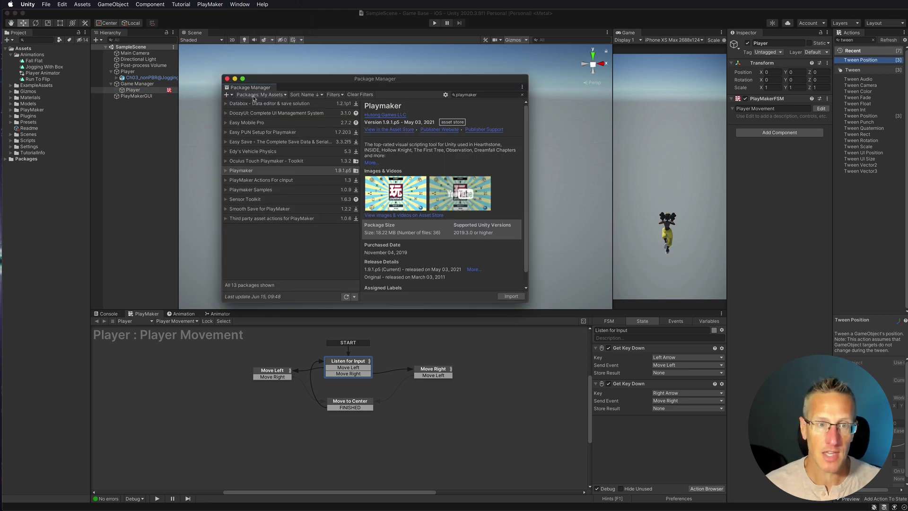
pyautogui.click(268, 95)
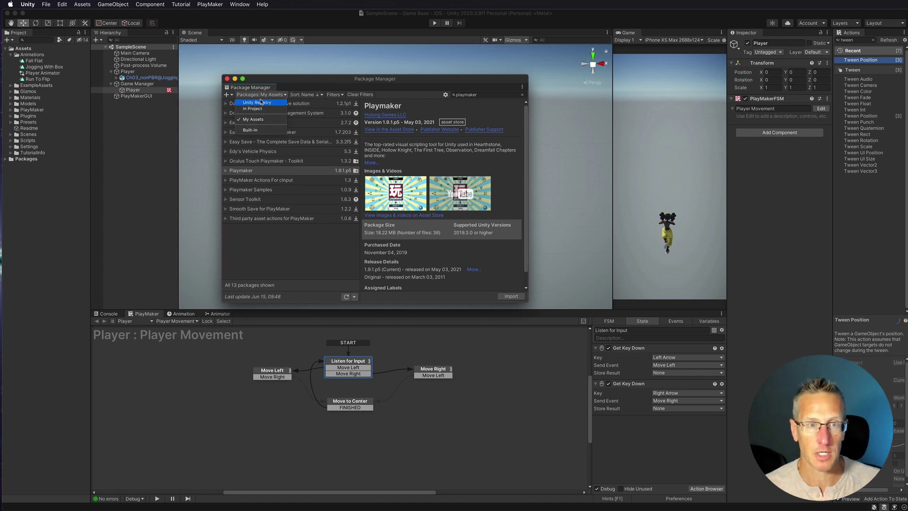
pyautogui.click(259, 102)
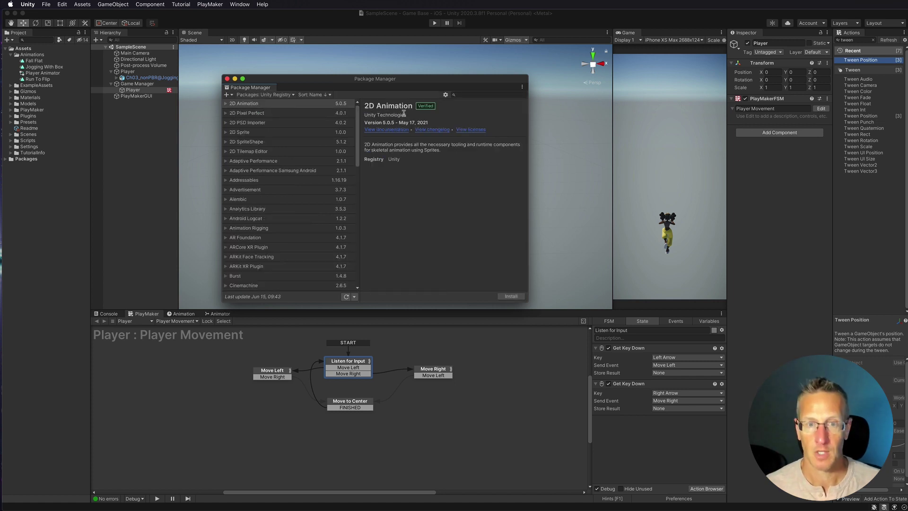
pyautogui.click(498, 95)
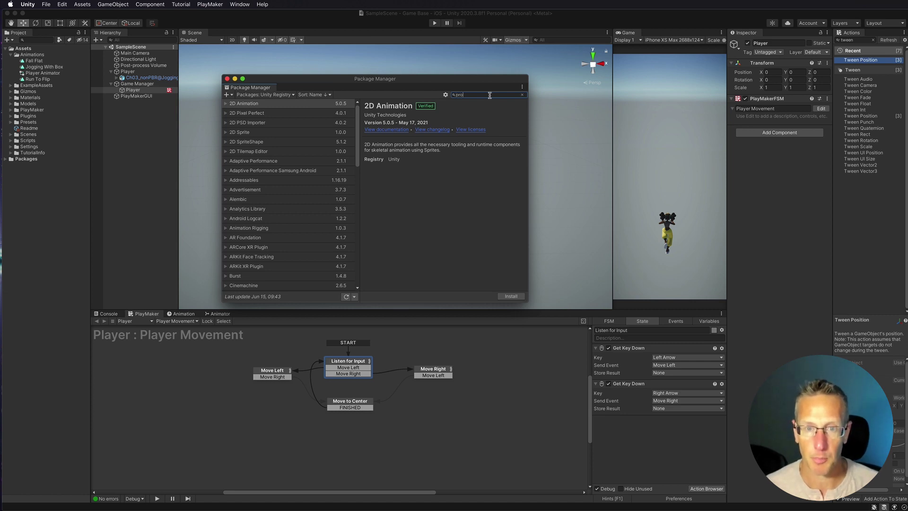
pyautogui.click(323, 114)
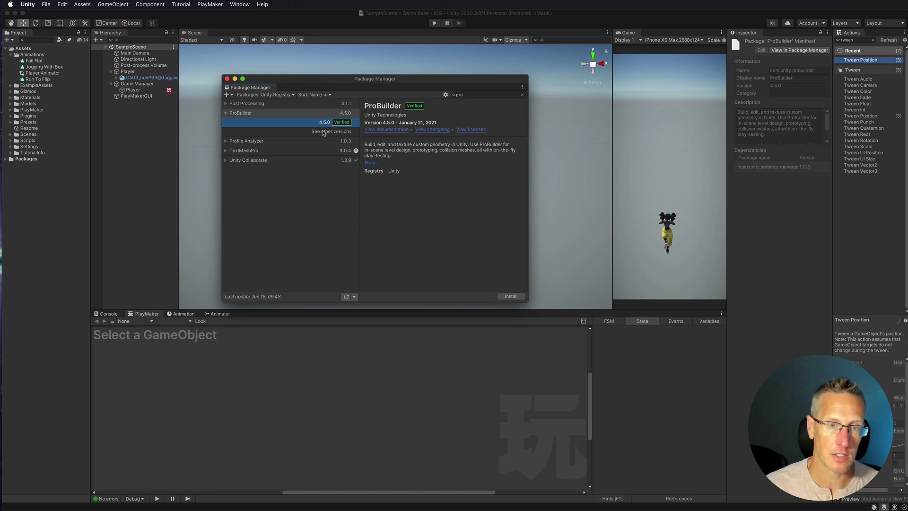
pyautogui.click(324, 132)
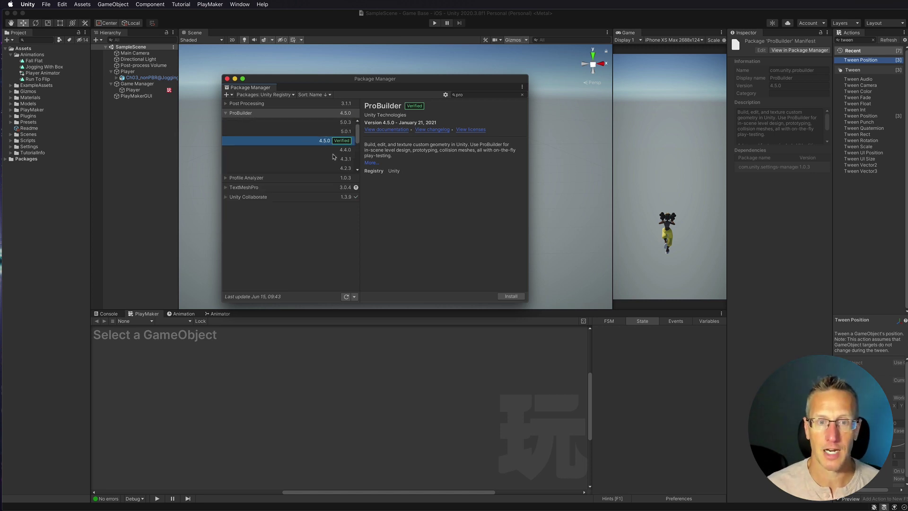
pyautogui.click(345, 123)
pyautogui.click(511, 297)
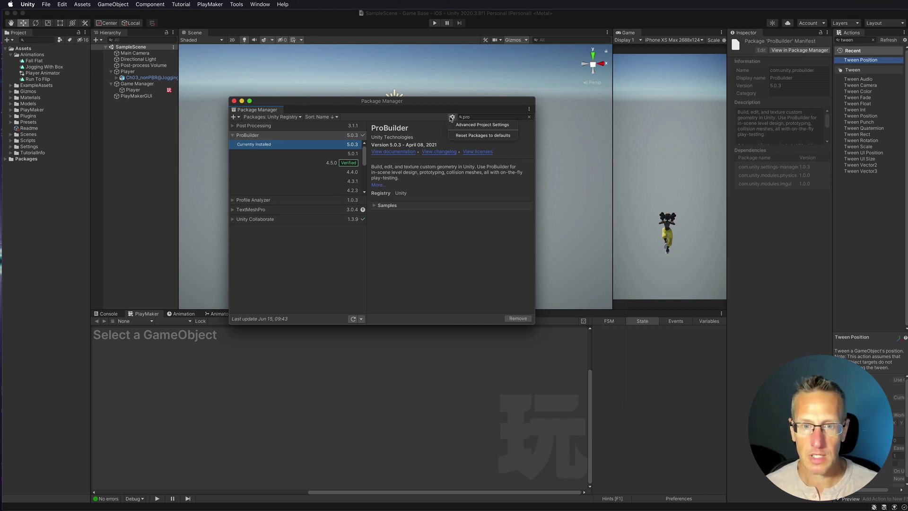
# Step: Turn on Enable Preview Packages in Advanced Project Settings and accept the warning
pyautogui.click(452, 118)
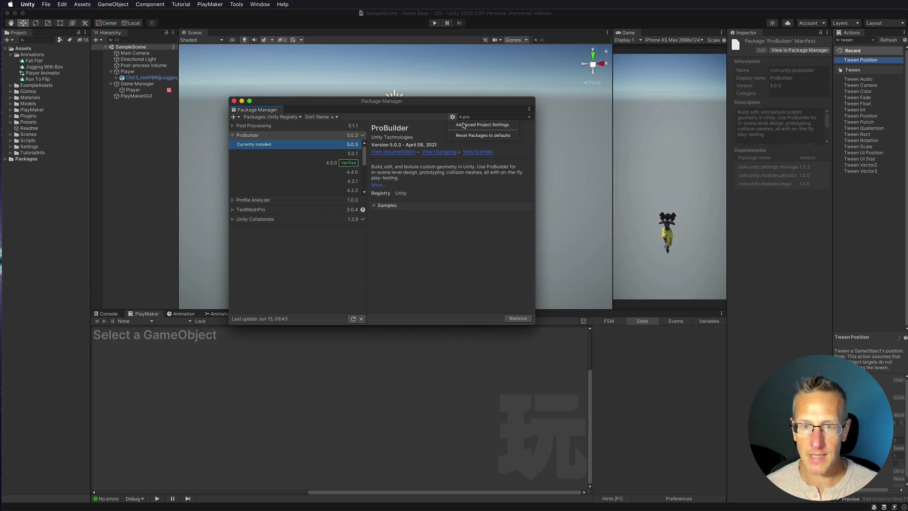
pyautogui.click(463, 123)
pyautogui.moveTo(508, 120); pyautogui.dragTo(417, 115)
pyautogui.moveTo(490, 334); pyautogui.dragTo(712, 386)
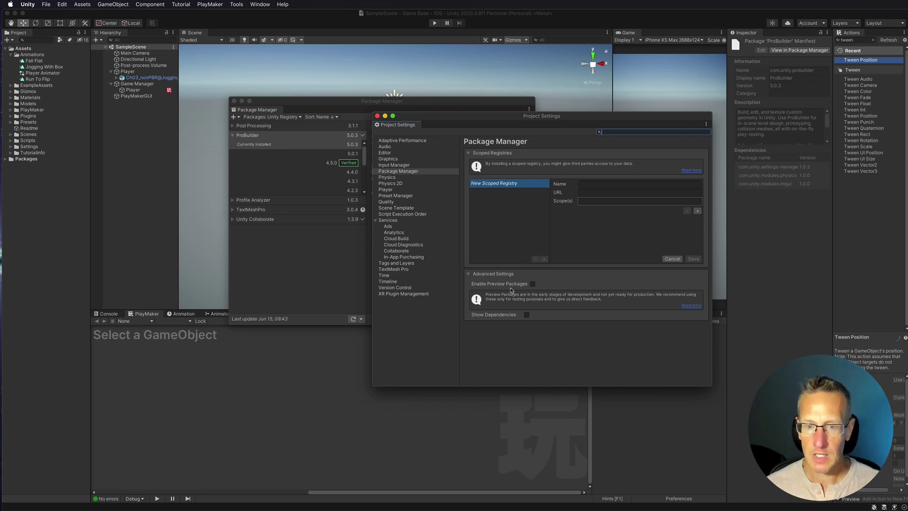
pyautogui.click(531, 283)
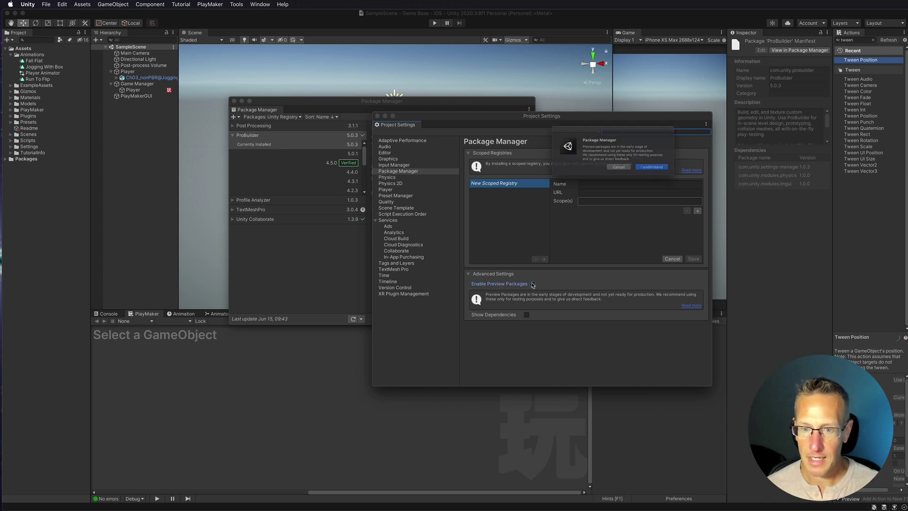
pyautogui.click(669, 173)
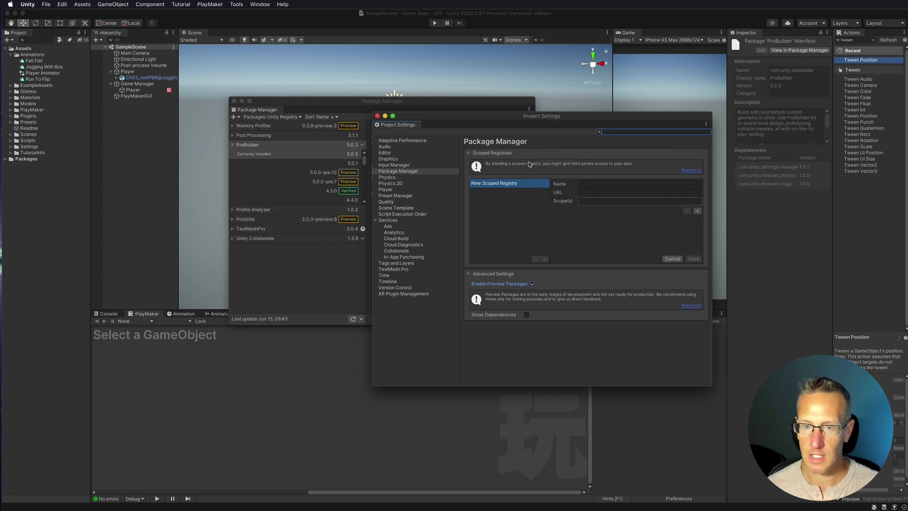
pyautogui.click(378, 115)
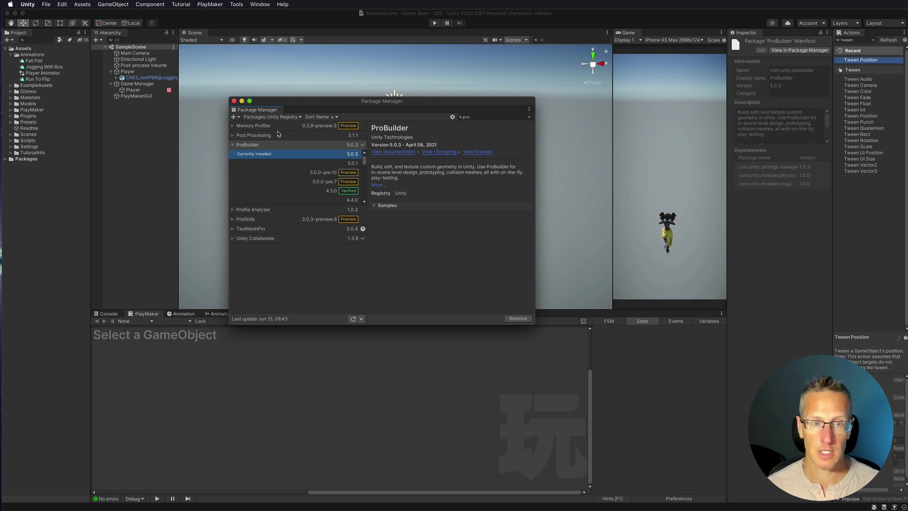
# Step: Install the ProGrids 3.0.3-preview.6 package and close the Package Manager
pyautogui.click(234, 220)
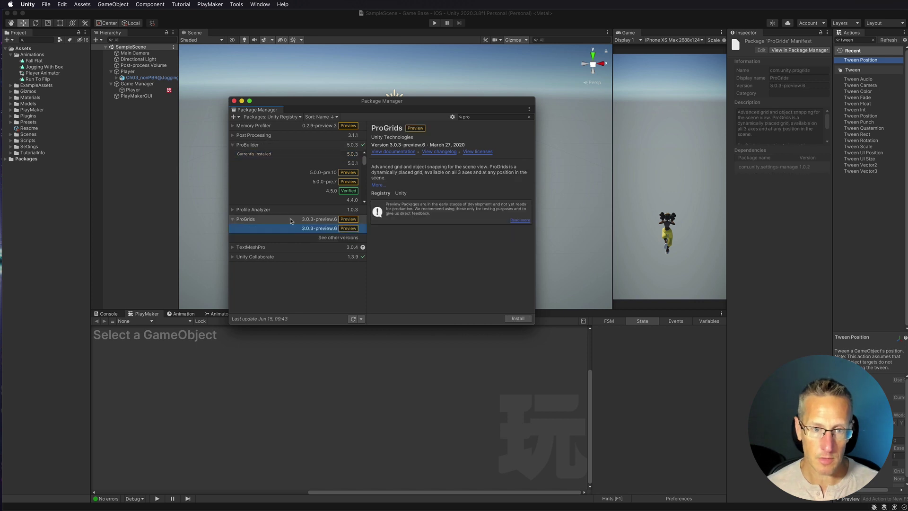
pyautogui.click(516, 318)
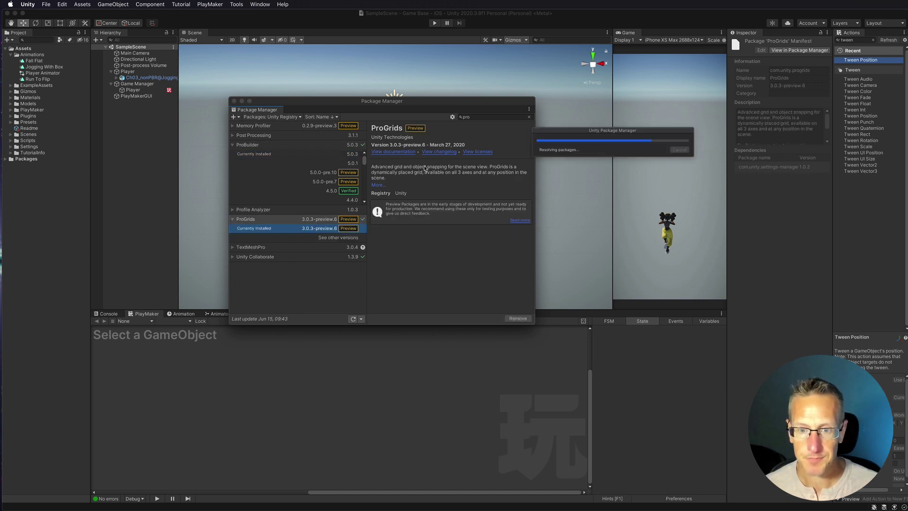
pyautogui.click(234, 101)
# Step: Open Tools > ProBuilder > ProBuilder Window and dock it beside the Project tab on the left
pyautogui.click(233, 4)
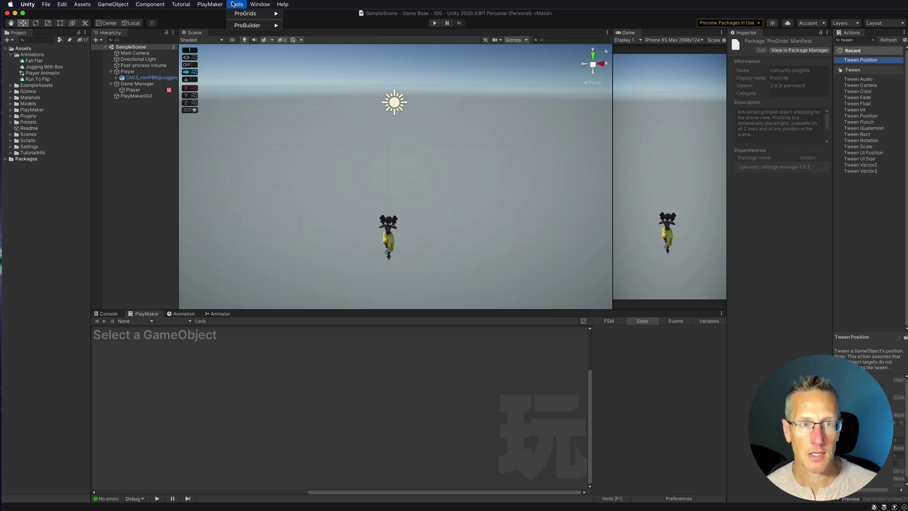
pyautogui.moveTo(243, 26)
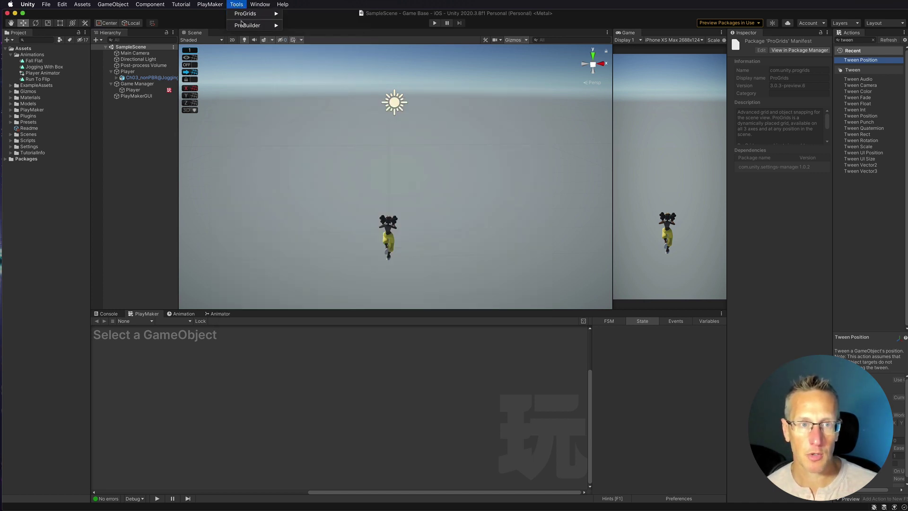
pyautogui.click(240, 4)
pyautogui.click(241, 4)
pyautogui.moveTo(255, 25)
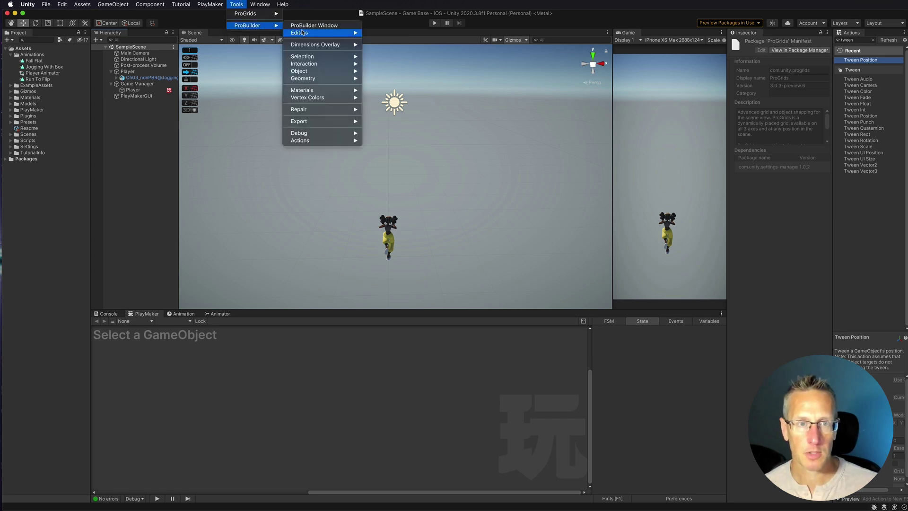
pyautogui.click(311, 25)
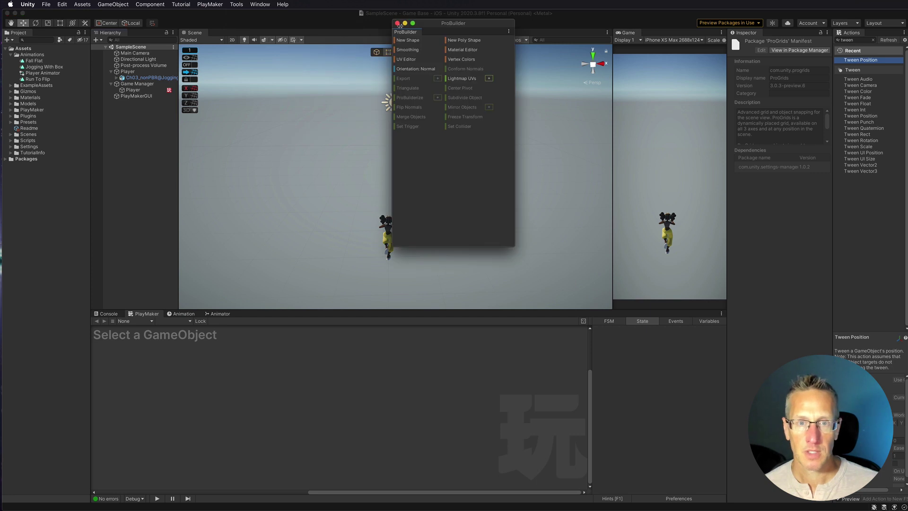
pyautogui.moveTo(400, 25); pyautogui.dragTo(57, 33)
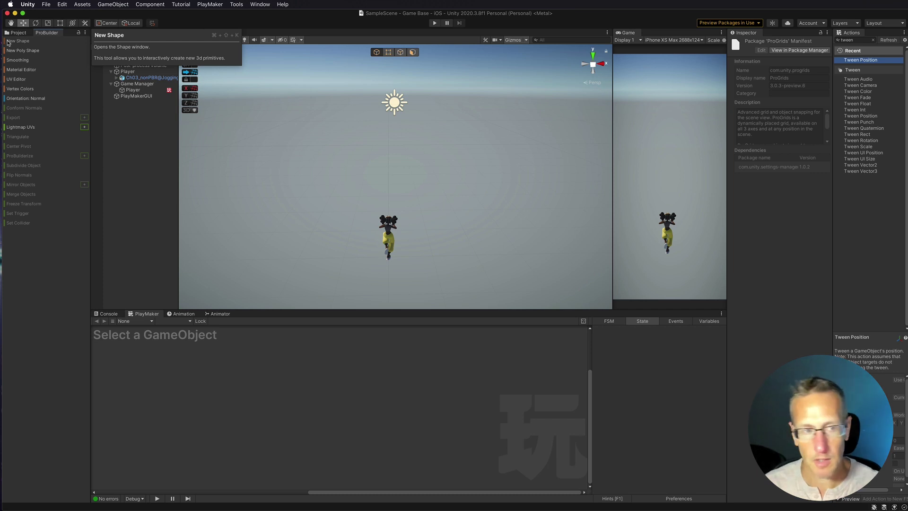
# Step: Create a ProBuilder Cube from the Hierarchy's context menu
pyautogui.rightClick(132, 122)
pyautogui.click(135, 123)
pyautogui.rightClick(139, 123)
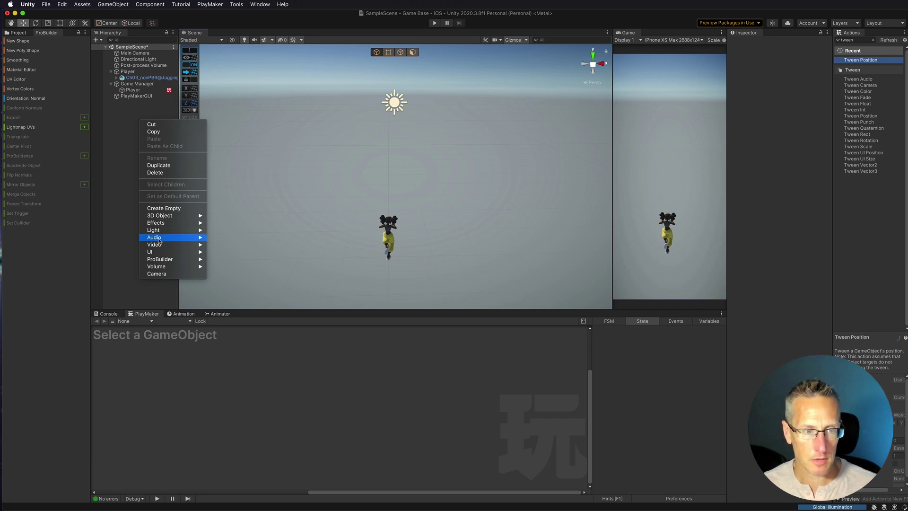
pyautogui.moveTo(160, 260)
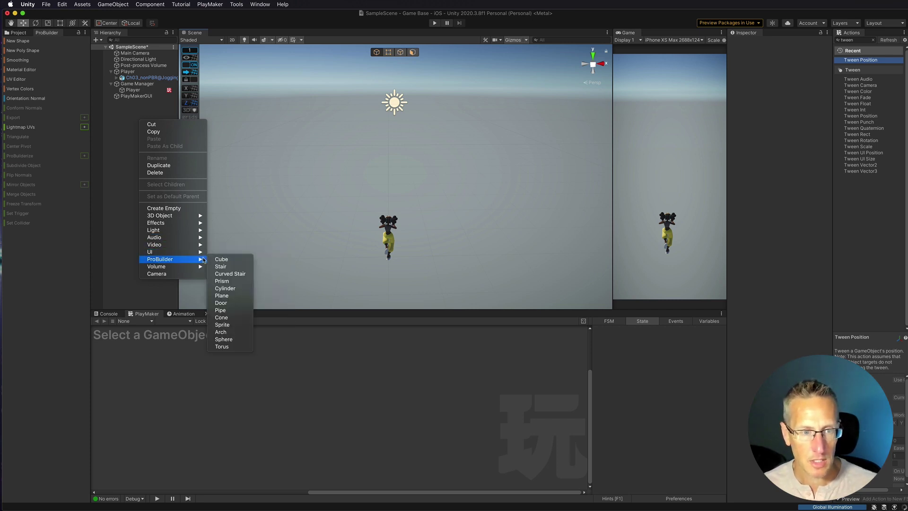
pyautogui.click(220, 259)
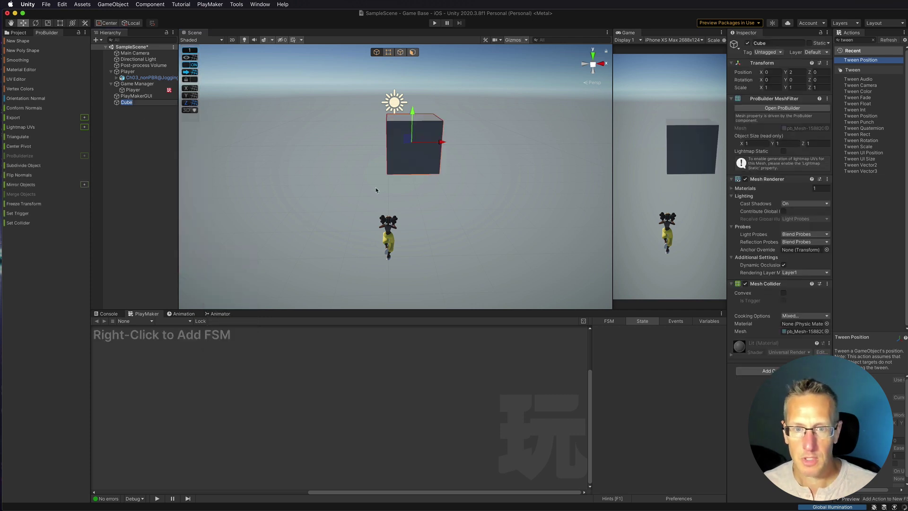
# Step: Lower the cube and, with ProGrids snapping off, place it under the character
pyautogui.click(413, 113)
pyautogui.moveTo(412, 121); pyautogui.dragTo(410, 205)
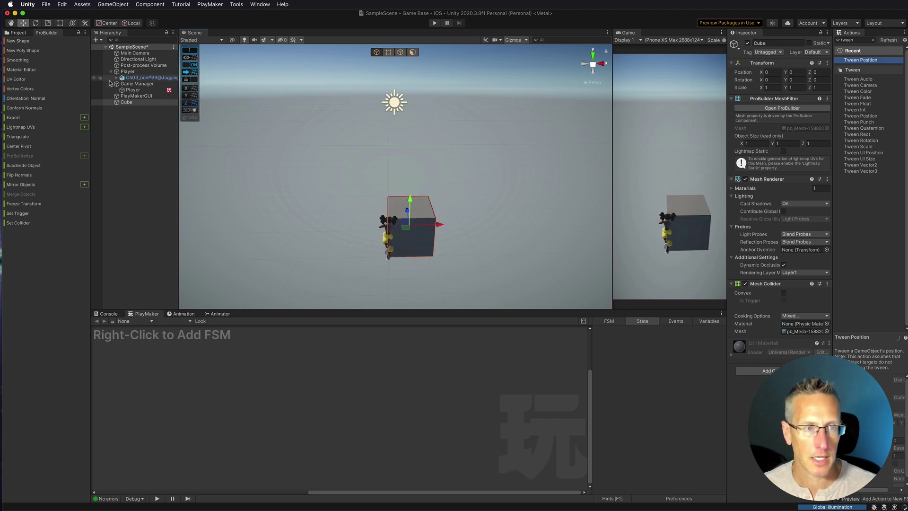
pyautogui.click(189, 65)
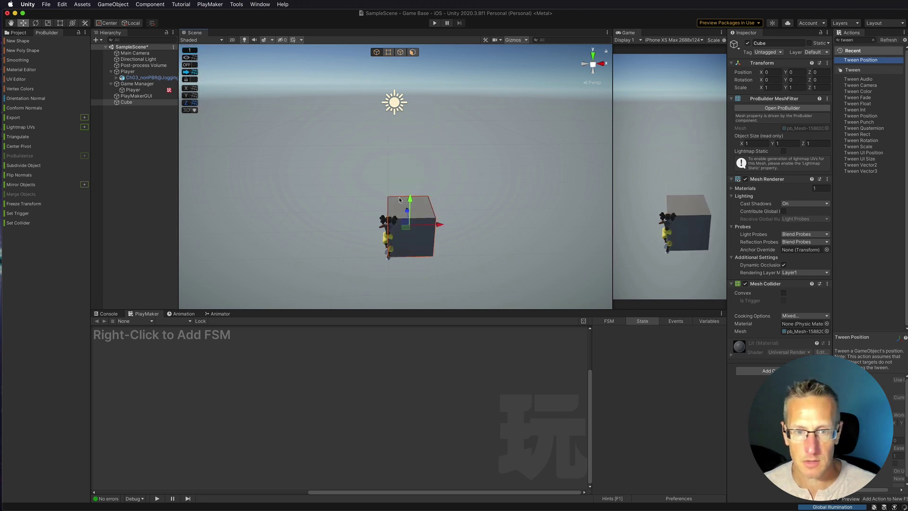
pyautogui.moveTo(412, 201); pyautogui.dragTo(408, 208)
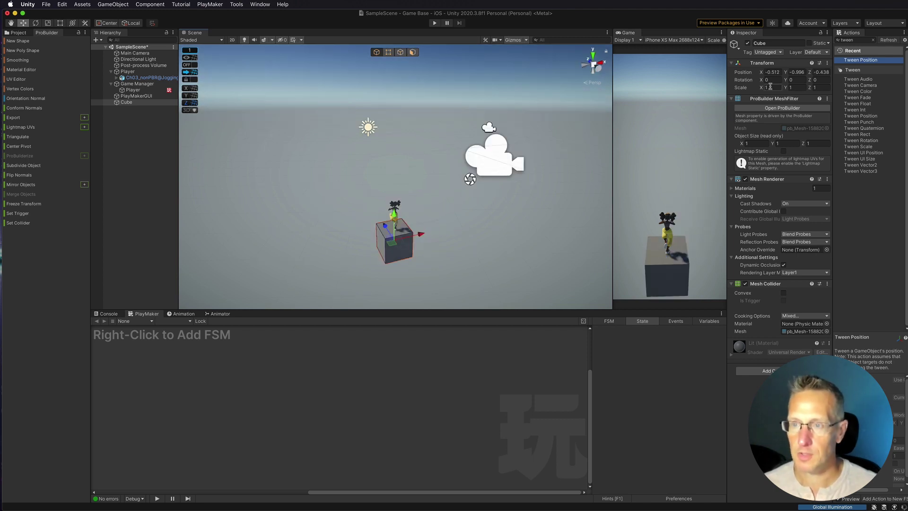
# Step: Set the cube's Scale Z to 5 and Scale X to 5
pyautogui.click(818, 87)
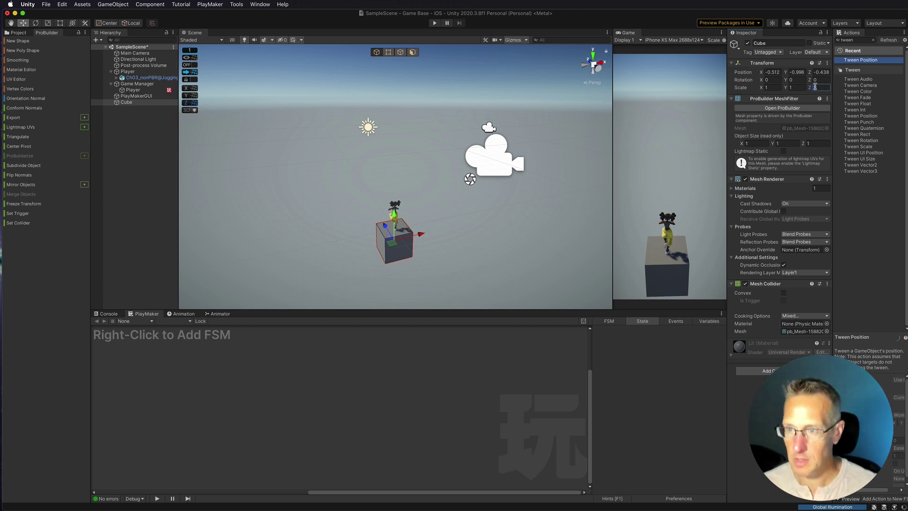
pyautogui.write('10')
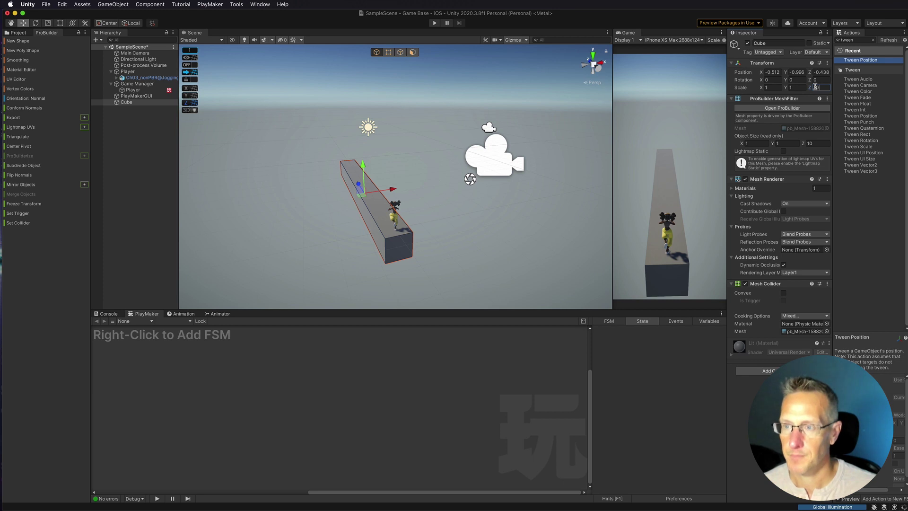
pyautogui.press('BackSpace')
pyautogui.press('BackSpace')
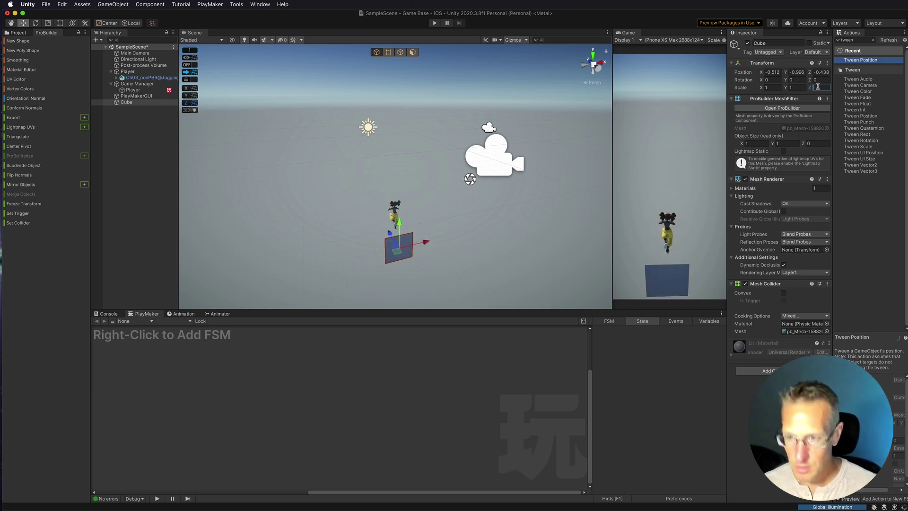
pyautogui.write('5')
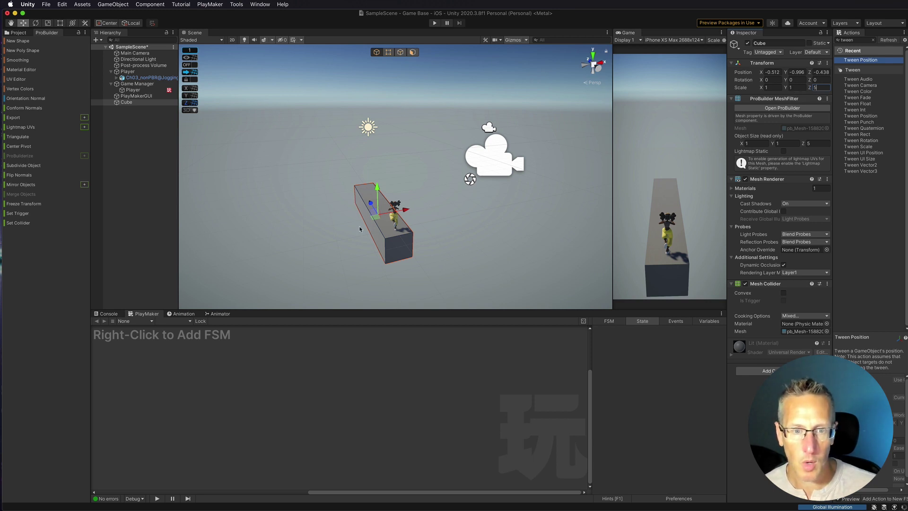
pyautogui.click(768, 88)
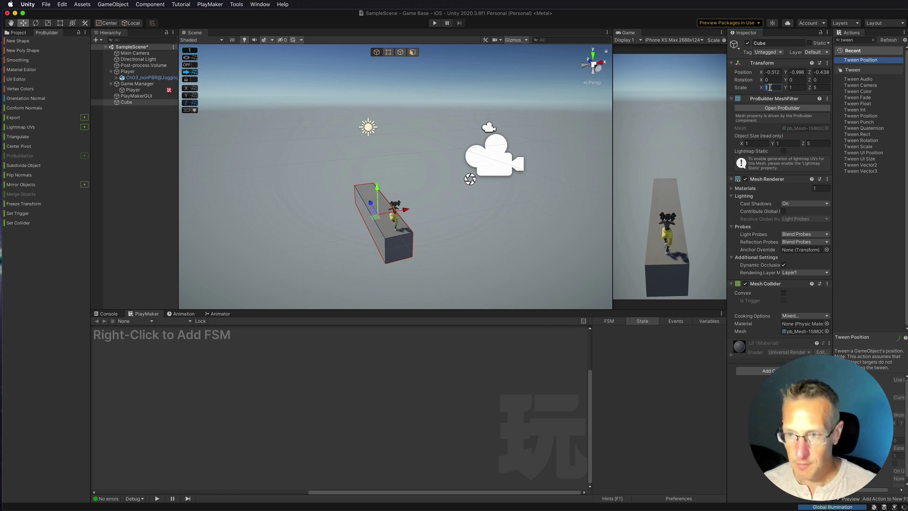
pyautogui.write('5')
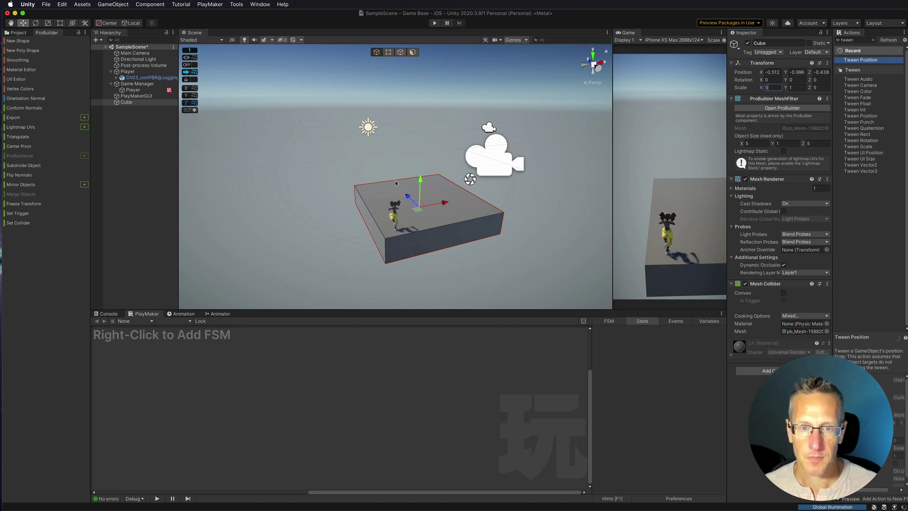
# Step: Shift the platform left and toward the camera, setting Position Z to -2
pyautogui.moveTo(445, 203); pyautogui.dragTo(407, 202)
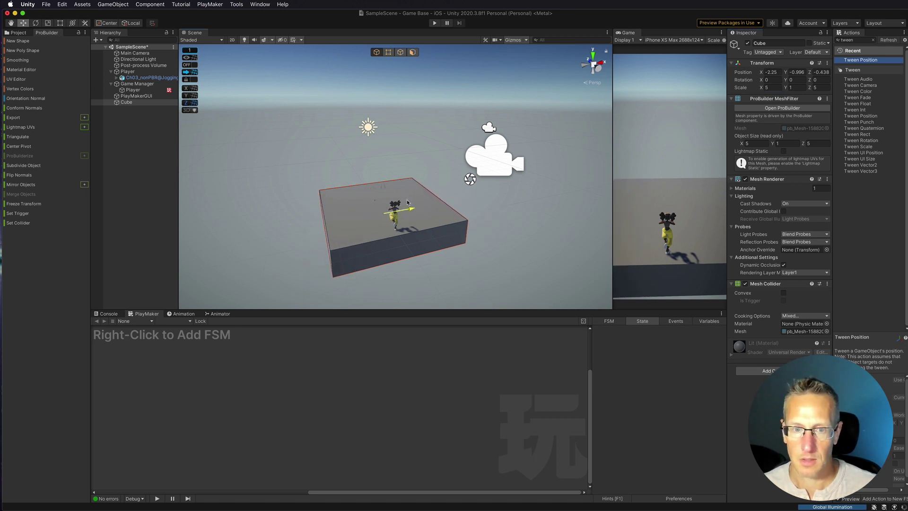
pyautogui.moveTo(376, 203); pyautogui.dragTo(384, 216)
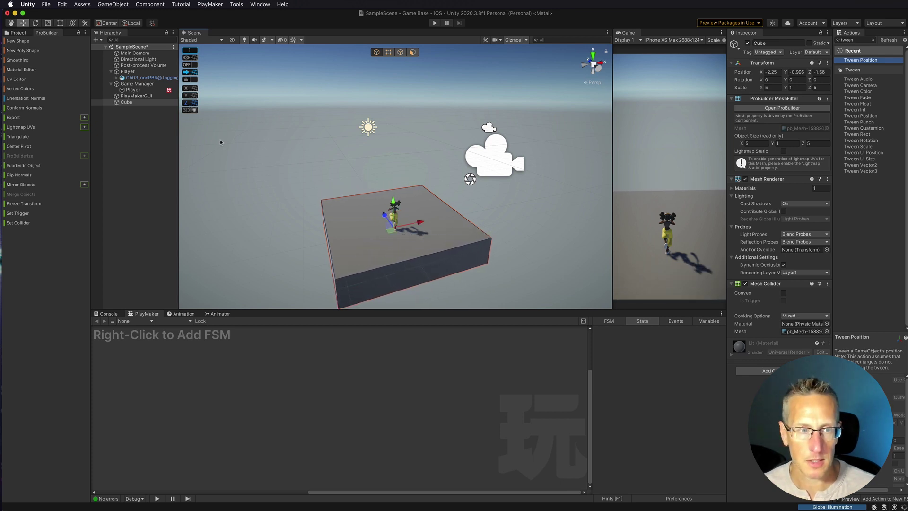
pyautogui.click(813, 72)
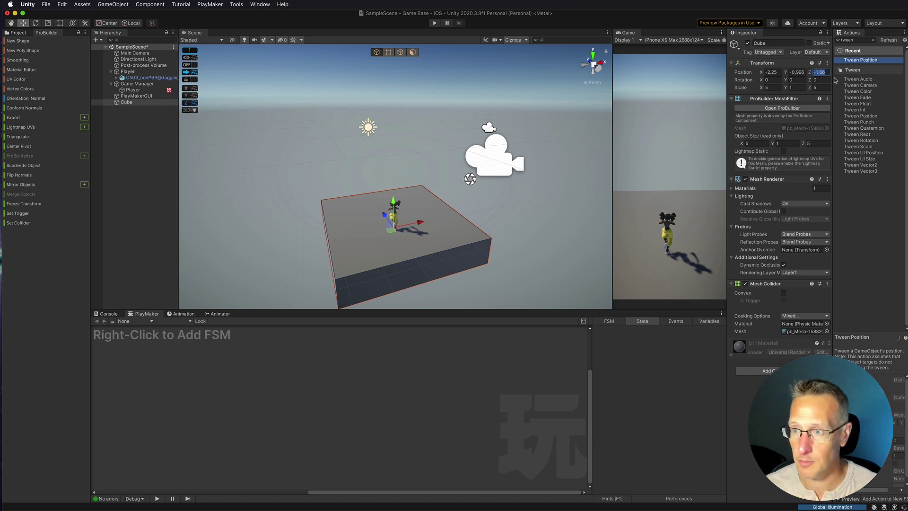
pyautogui.write('-2')
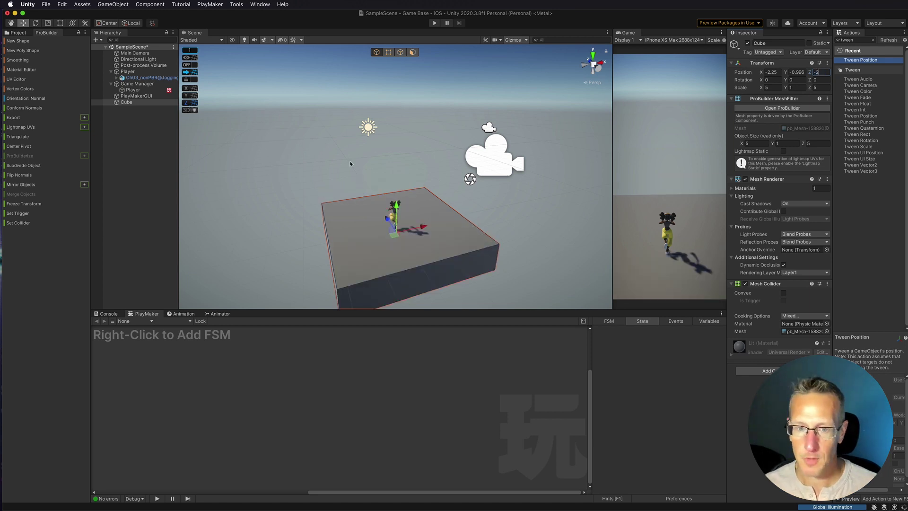
pyautogui.click(376, 242)
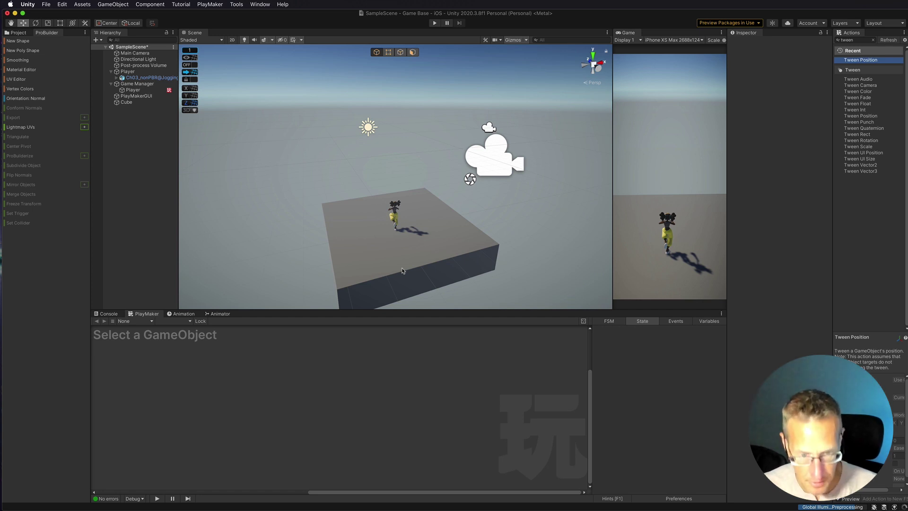
pyautogui.press('super+Tab')
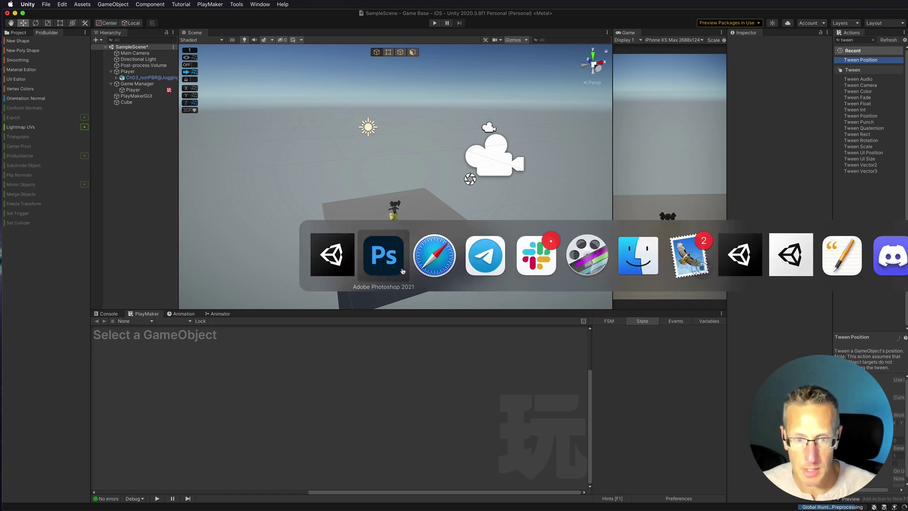
# Step: In Photoshop, set the foreground colour to dark grey #686767
pyautogui.click(401, 268)
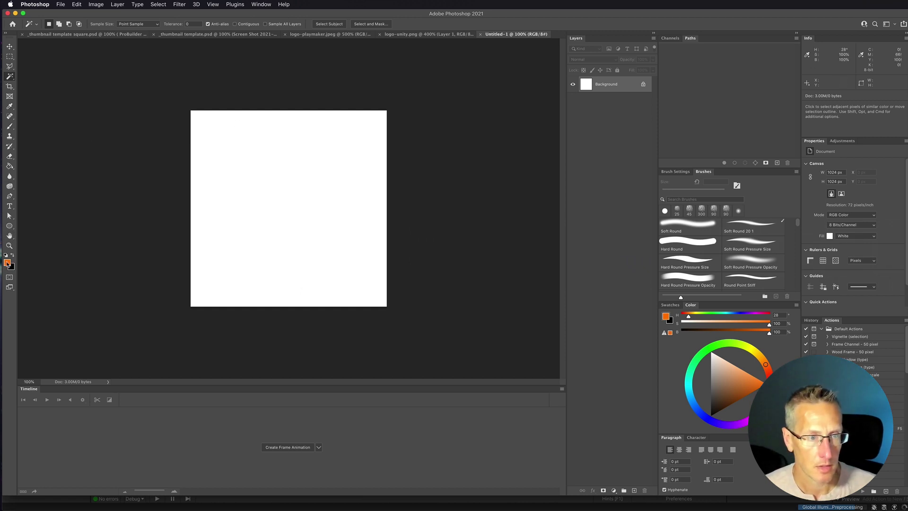
pyautogui.click(7, 263)
pyautogui.moveTo(496, 274); pyautogui.dragTo(465, 282)
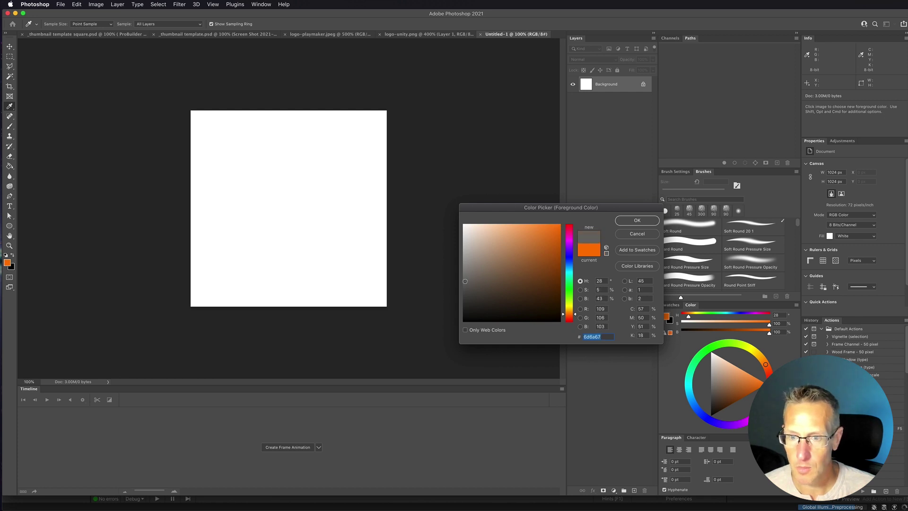
pyautogui.click(622, 221)
pyautogui.press('w')
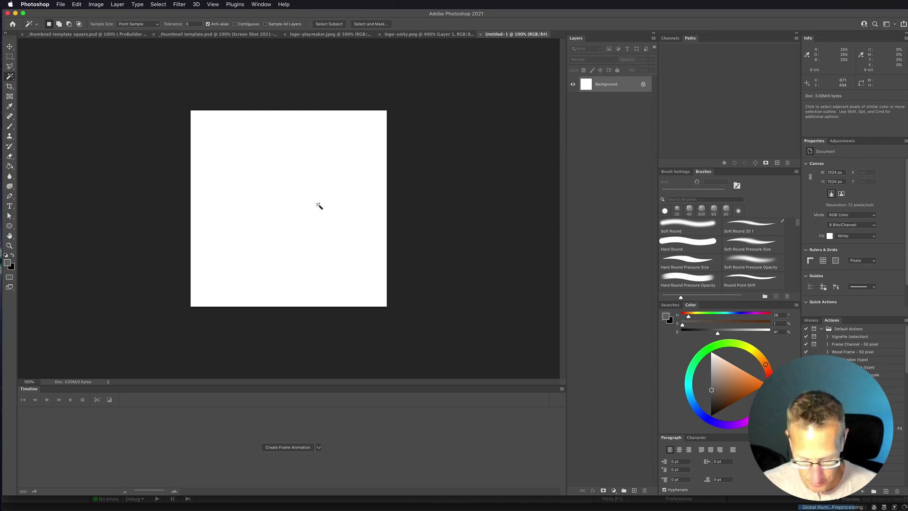
# Step: Fill the canvas with the grey foreground colour and add a new layer
pyautogui.press('i')
pyautogui.hotkey('shift', 'BackSpace')
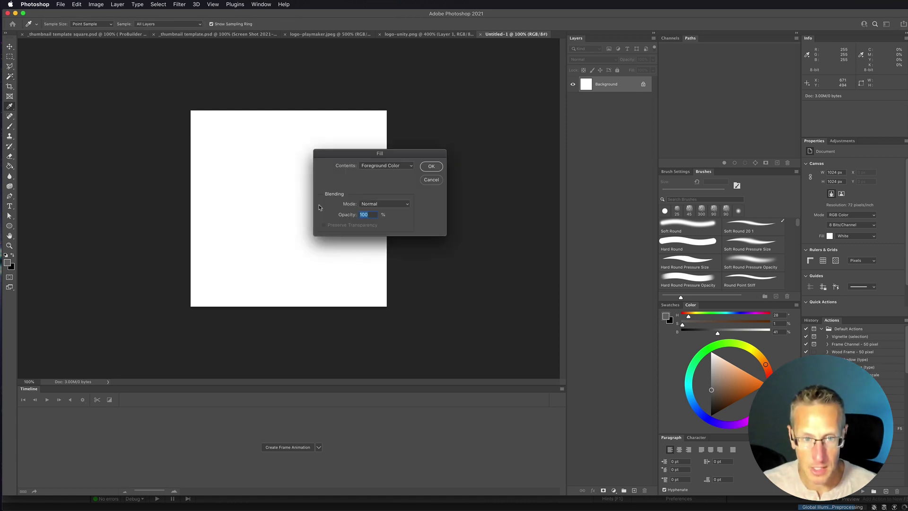
pyautogui.click(431, 166)
pyautogui.press('w')
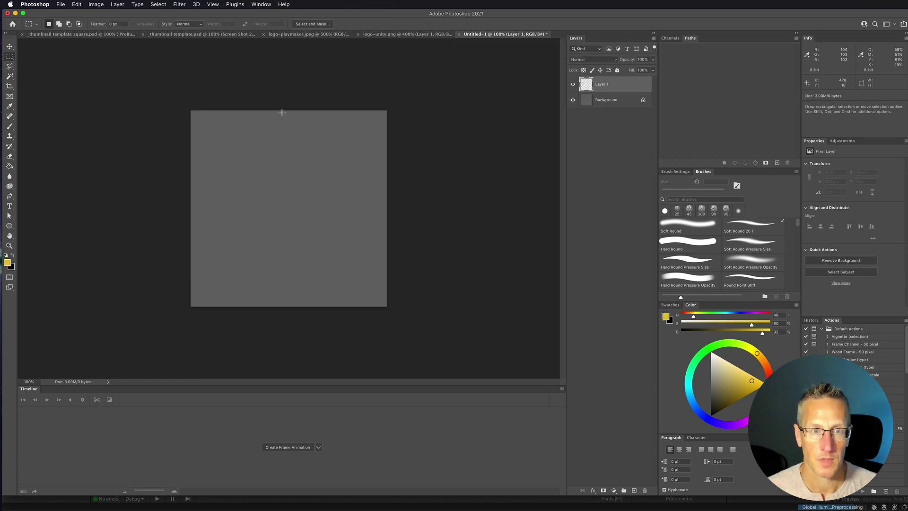
# Step: Select a thin strip at the top of the canvas and fill it yellow
pyautogui.moveTo(281, 111); pyautogui.dragTo(288, 168)
pyautogui.click(77, 5)
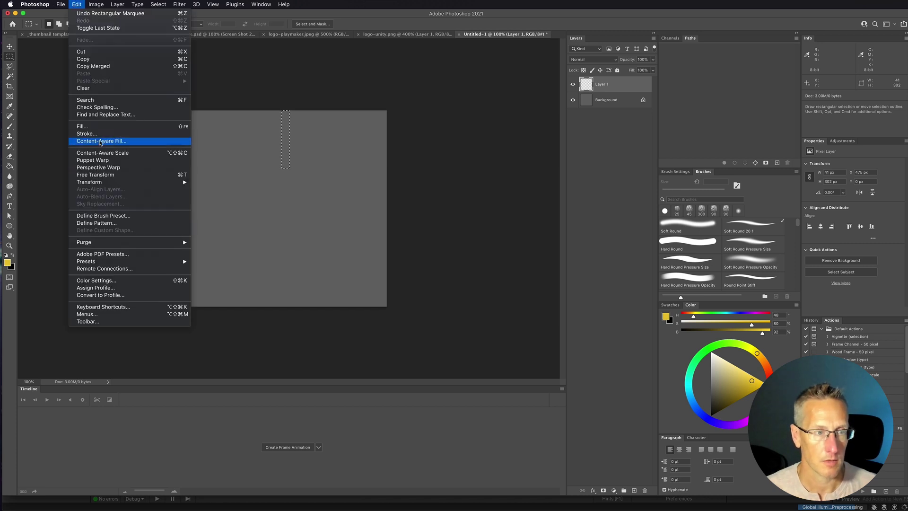
pyautogui.click(89, 127)
pyautogui.press('Return')
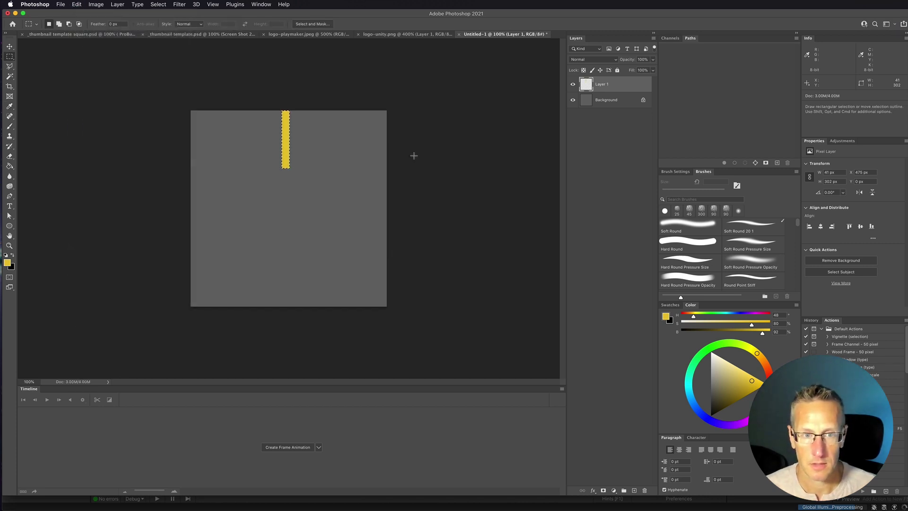
# Step: Duplicate the yellow bar down to the canvas centre, deselect, and open Save for Web
pyautogui.press('v')
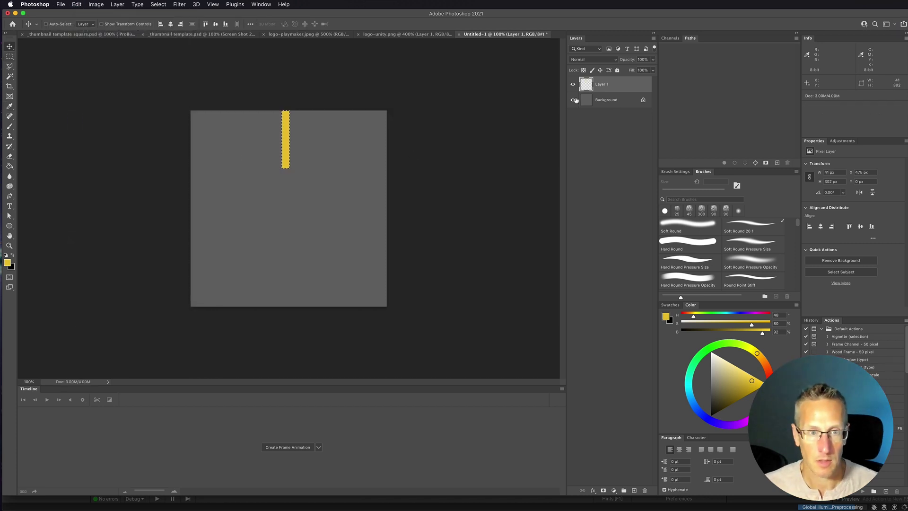
pyautogui.keyDown('alt'); pyautogui.keyDown('shift'); pyautogui.moveTo(289, 125); pyautogui.dragTo(287, 227); pyautogui.keyUp('shift'); pyautogui.keyUp('alt')
pyautogui.press('super+d')
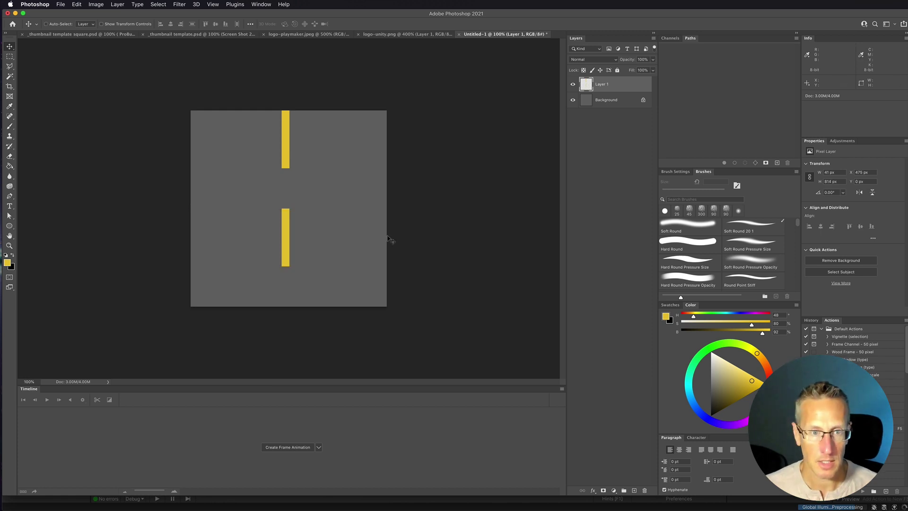
pyautogui.press('super+alt+shift+s')
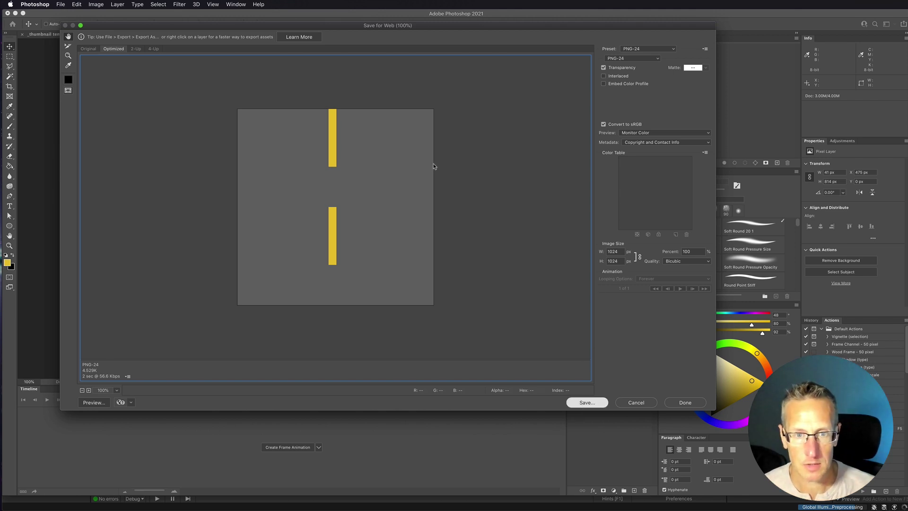
# Step: Export the road texture as Road.png into a new Assets/Sprites folder
pyautogui.press('Return')
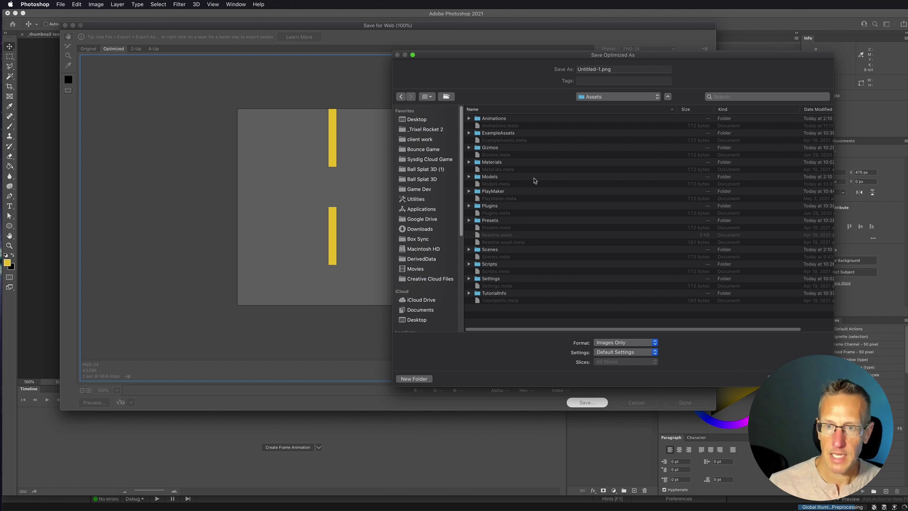
pyautogui.click(423, 379)
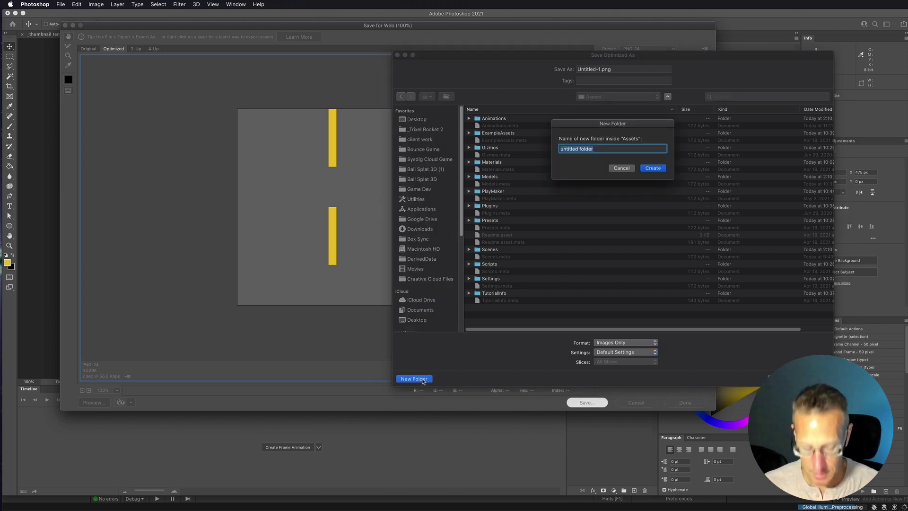
pyautogui.write('Sprit')
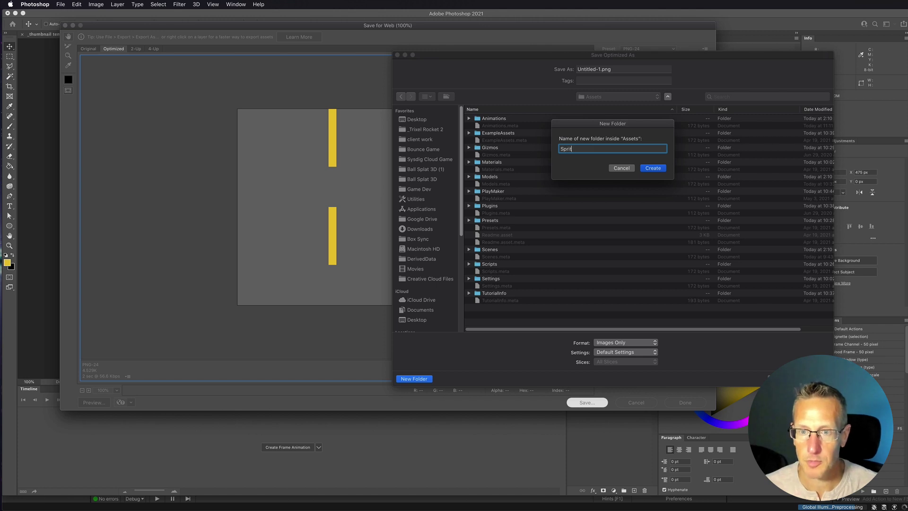
pyautogui.write('es')
pyautogui.press('Return')
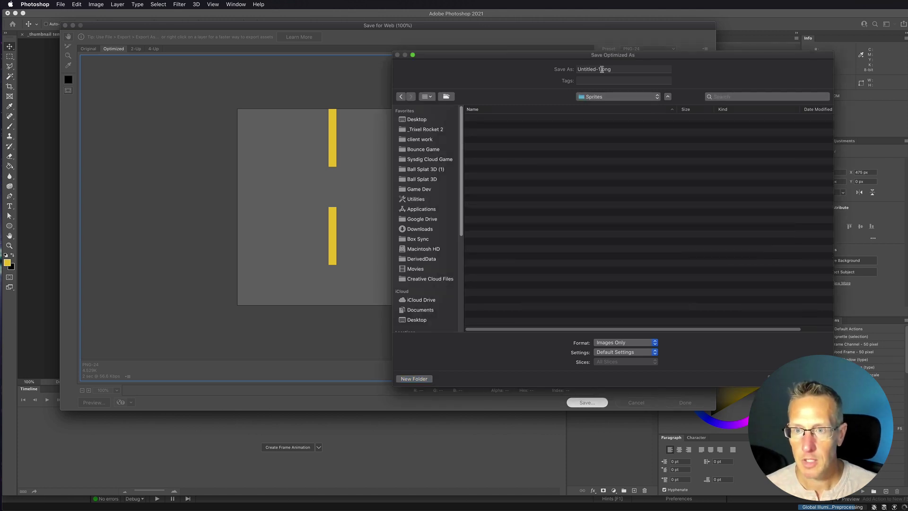
pyautogui.press('Tab')
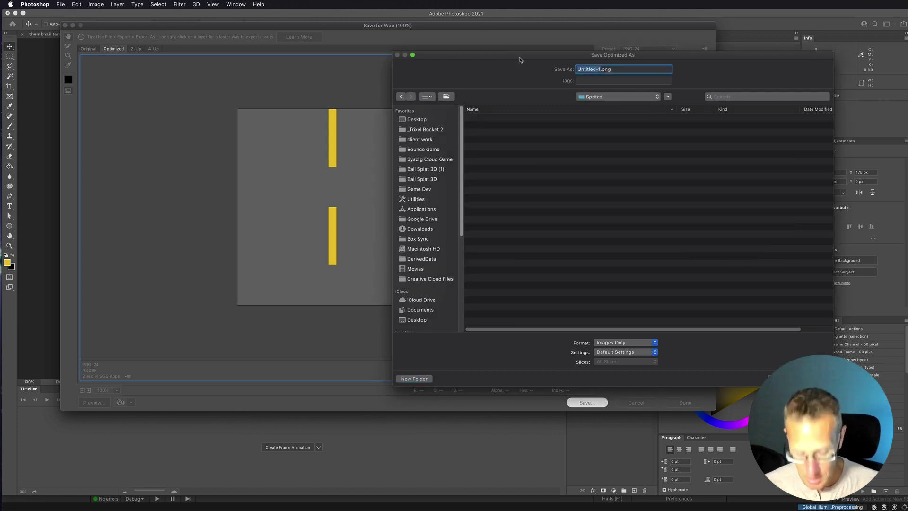
pyautogui.write('Road')
pyautogui.press('Return')
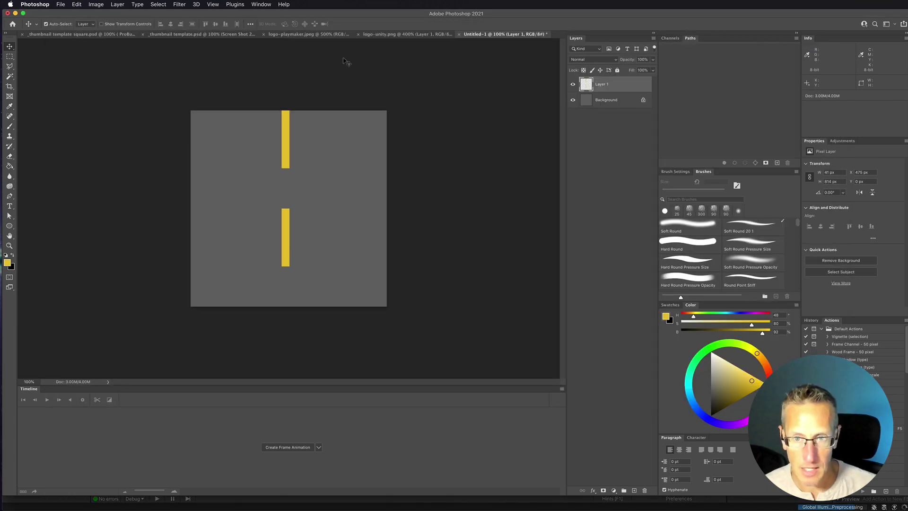
pyautogui.press('super+Tab')
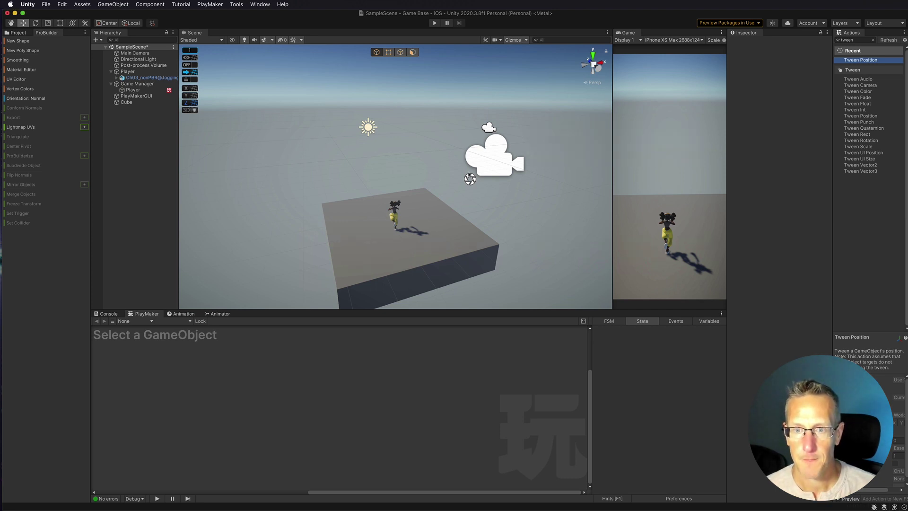
# Step: In the Project tab, create a material in the Materials folder named Road
pyautogui.click(19, 33)
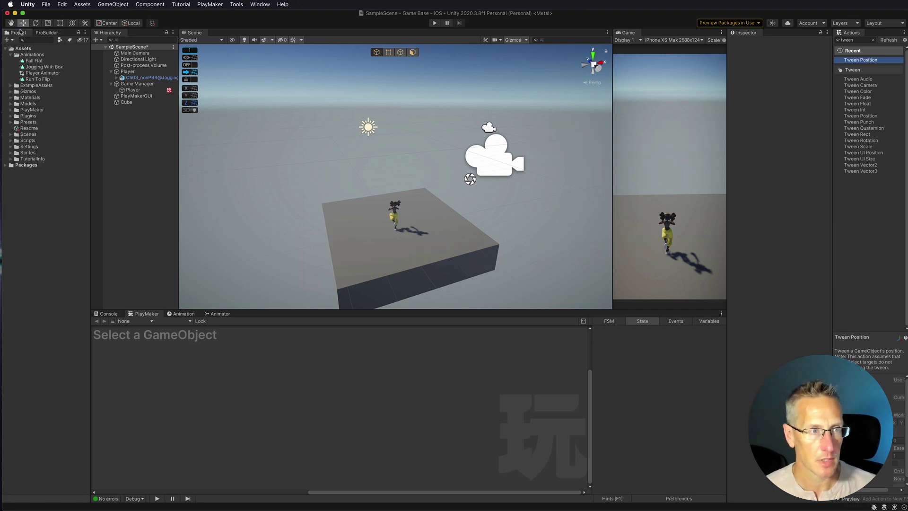
pyautogui.click(10, 55)
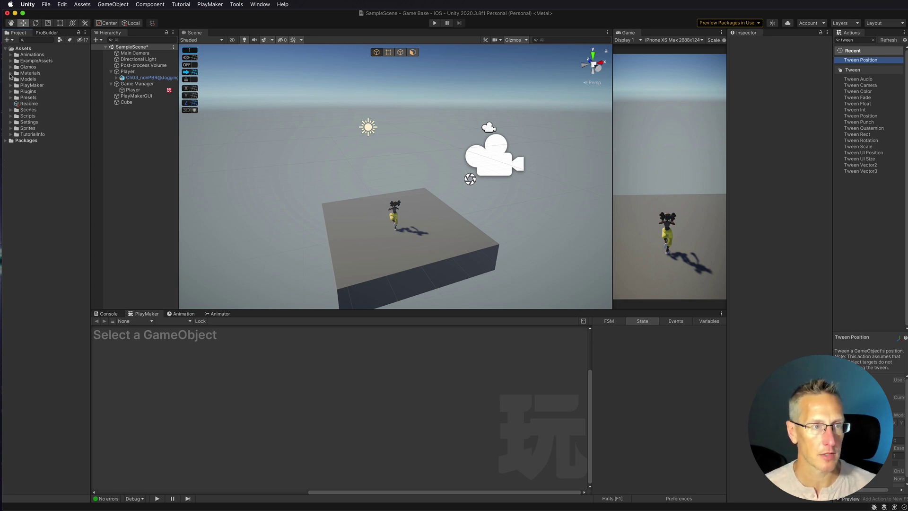
pyautogui.rightClick(15, 73)
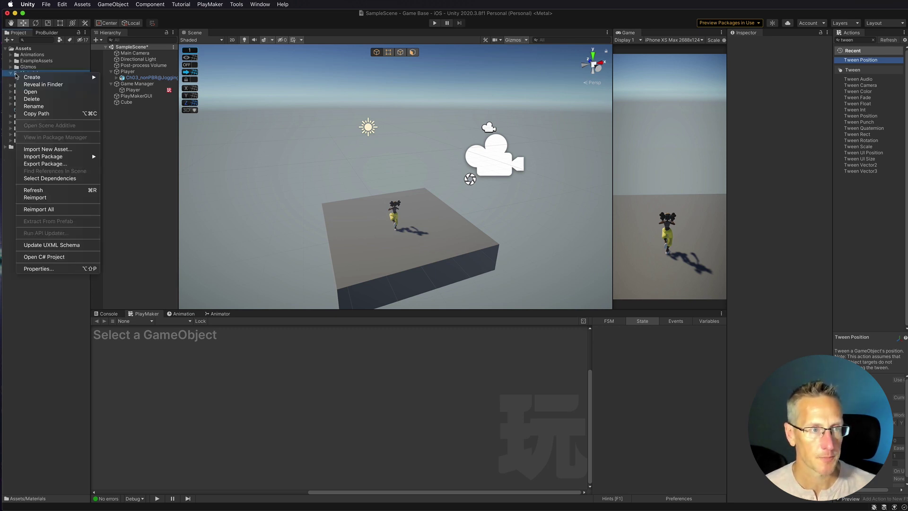
pyautogui.moveTo(47, 77)
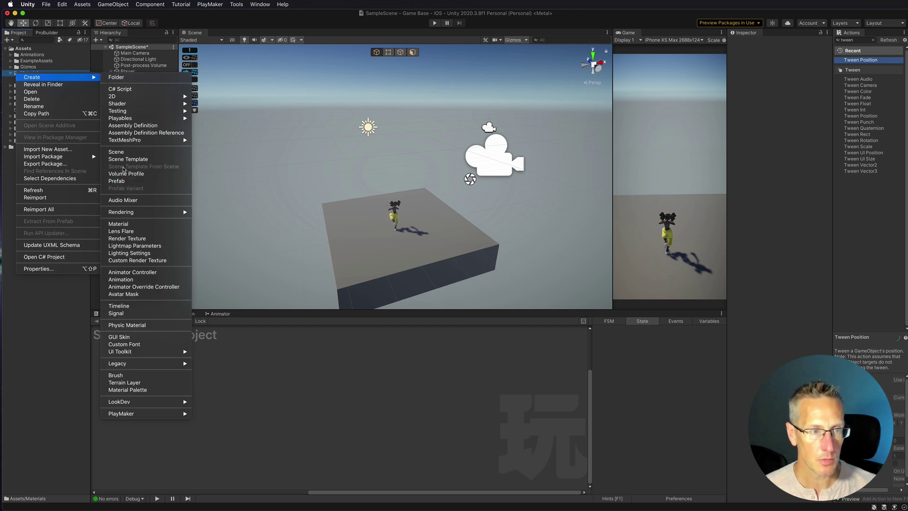
pyautogui.click(126, 225)
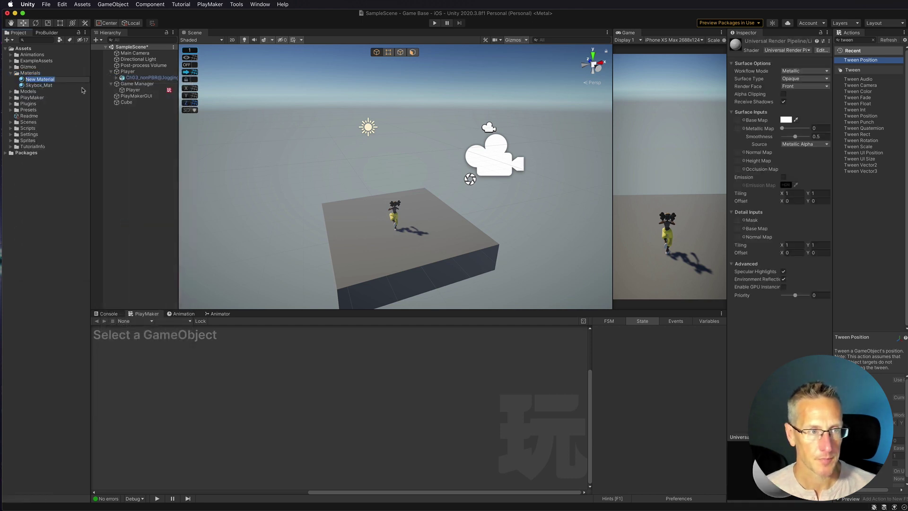
pyautogui.write('Road')
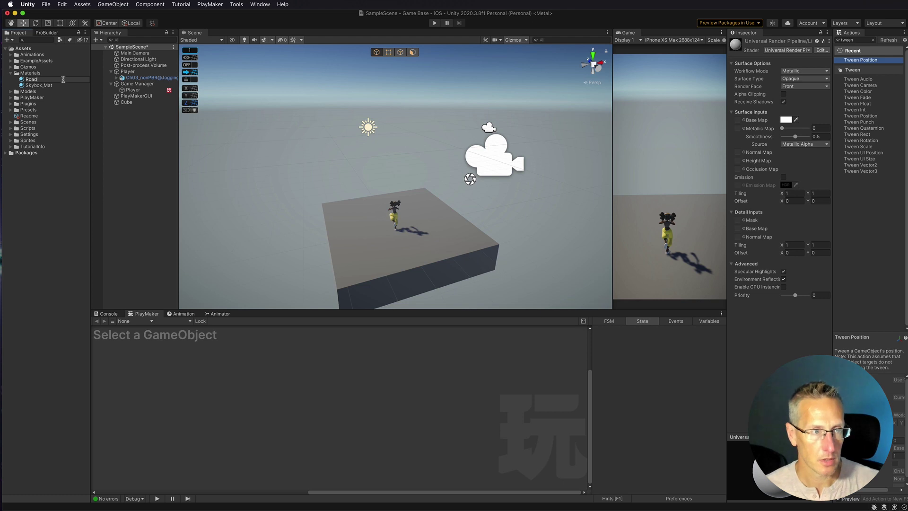
pyautogui.press('Return')
# Step: Assign the Road texture from Sprites as the Road material's base map
pyautogui.click(8, 141)
pyautogui.click(32, 147)
pyautogui.moveTo(38, 148); pyautogui.dragTo(738, 121)
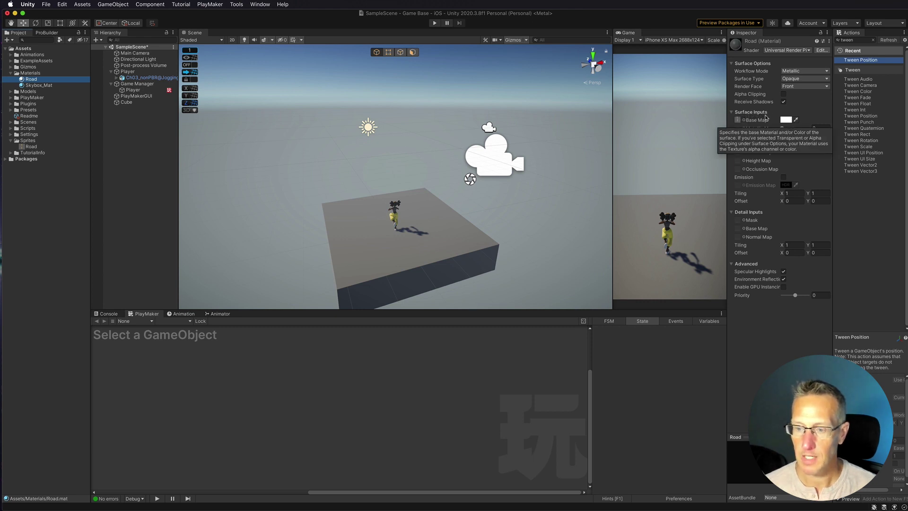
# Step: Switch the Road material to the Specular workflow and lower Smoothness from 0.5 to 0
pyautogui.click(795, 71)
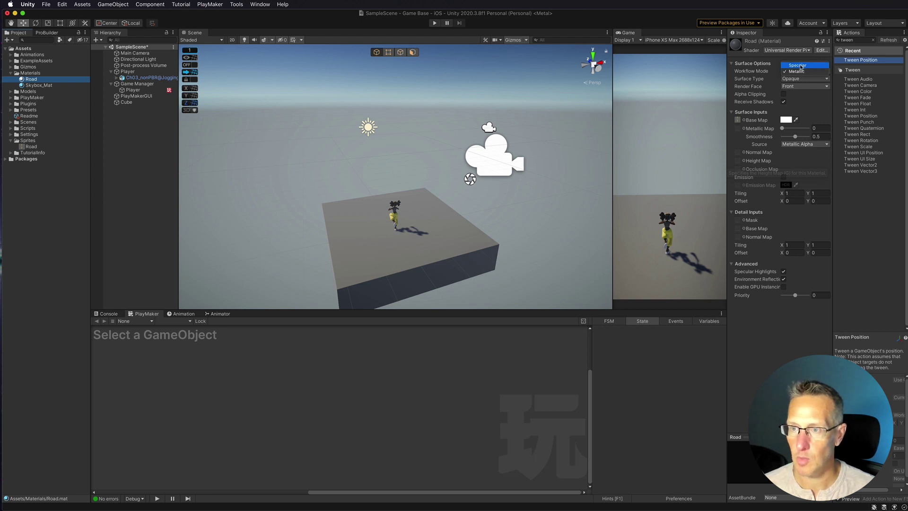
pyautogui.click(799, 65)
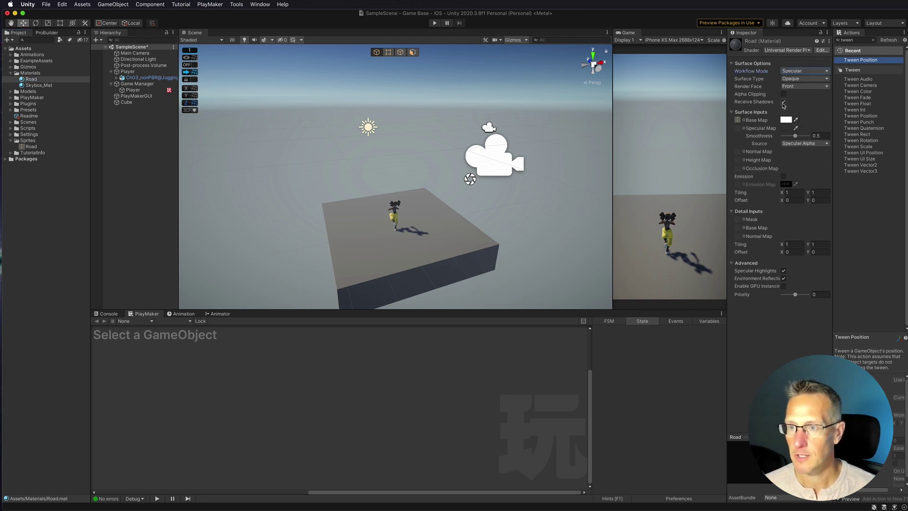
pyautogui.moveTo(796, 137); pyautogui.dragTo(781, 136)
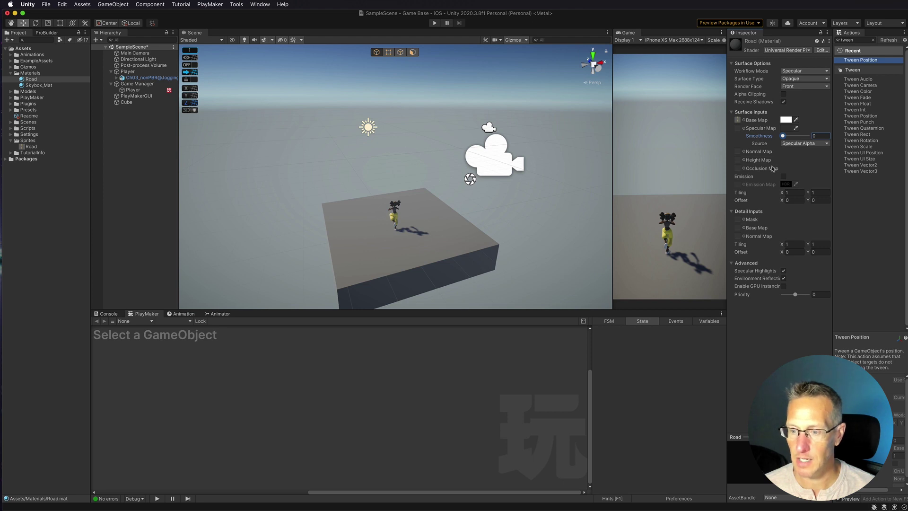
pyautogui.moveTo(780, 481); pyautogui.dragTo(781, 475)
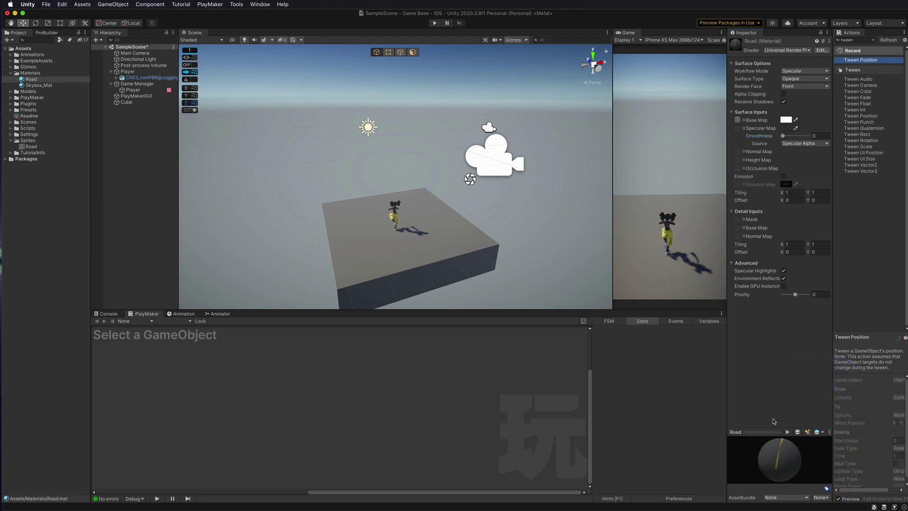
pyautogui.moveTo(774, 431); pyautogui.dragTo(772, 355)
pyautogui.moveTo(786, 430)
pyautogui.mouseDown()
pyautogui.moveTo(788, 412)
pyautogui.moveTo(793, 435)
pyautogui.mouseUp()
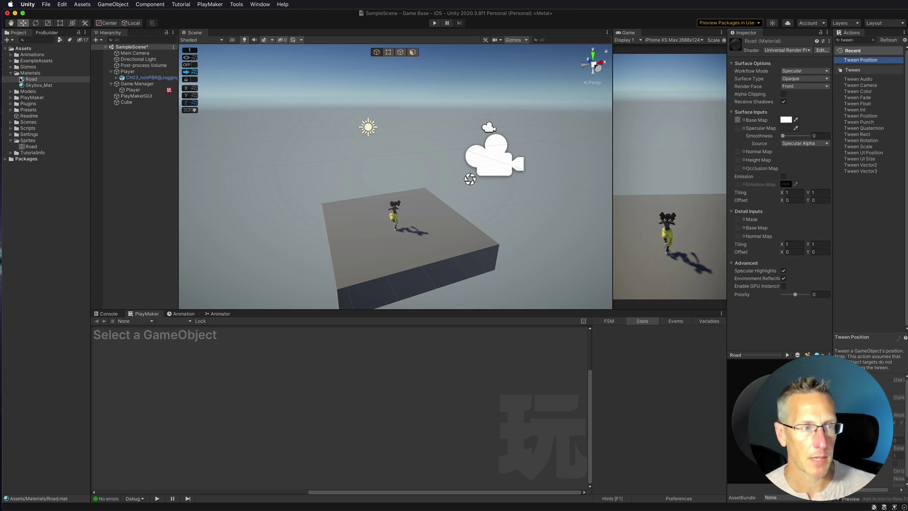
# Step: Apply the Road material to the cube, now Road Segment, and briefly test the scene in Play mode
pyautogui.moveTo(21, 81); pyautogui.dragTo(127, 103)
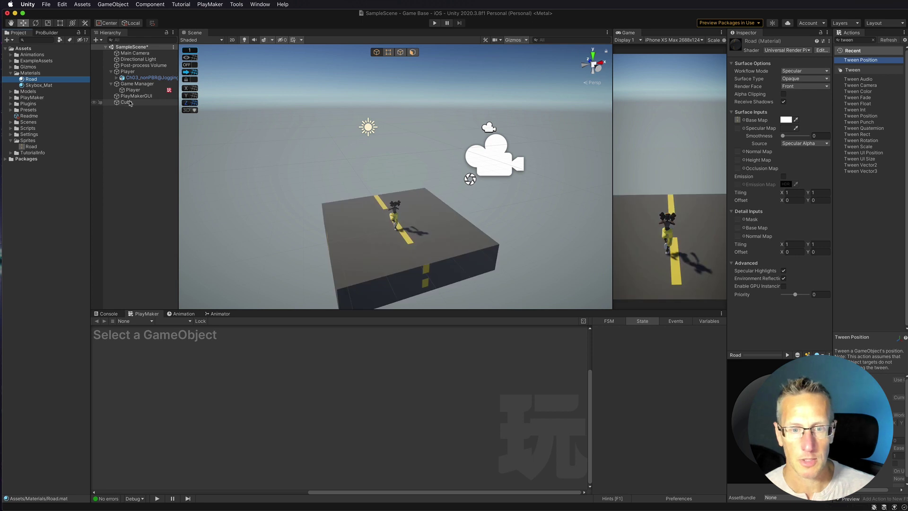
pyautogui.click(435, 22)
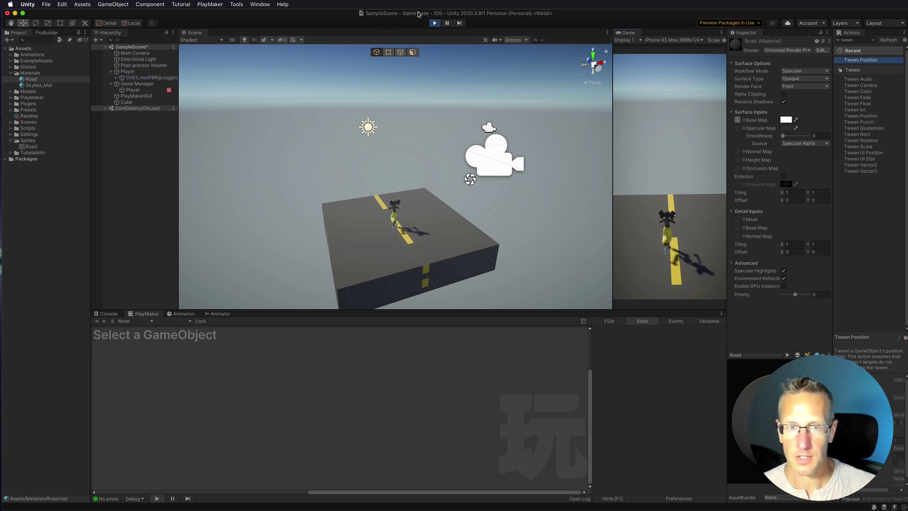
pyautogui.click(435, 23)
pyautogui.click(408, 258)
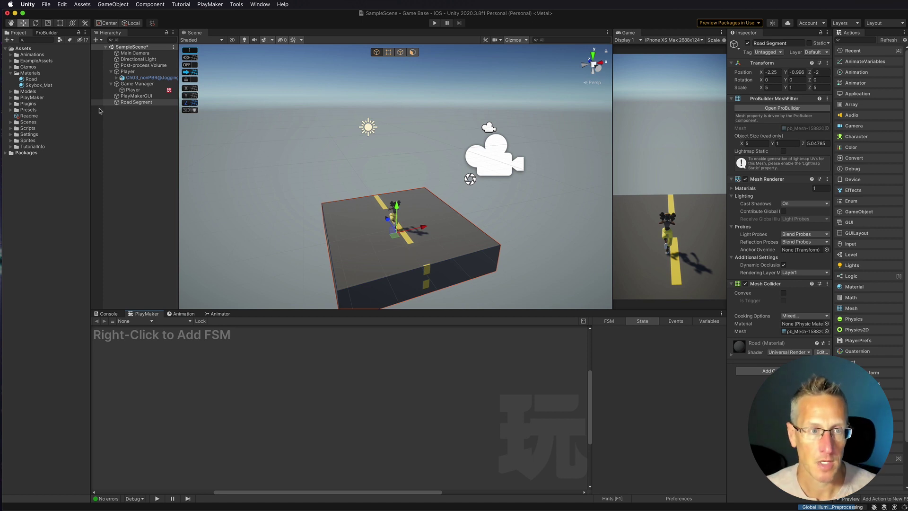
# Step: Select Road Segment and bring up the PlayMaker graph menu for adding an FSM
pyautogui.click(118, 109)
pyautogui.click(127, 103)
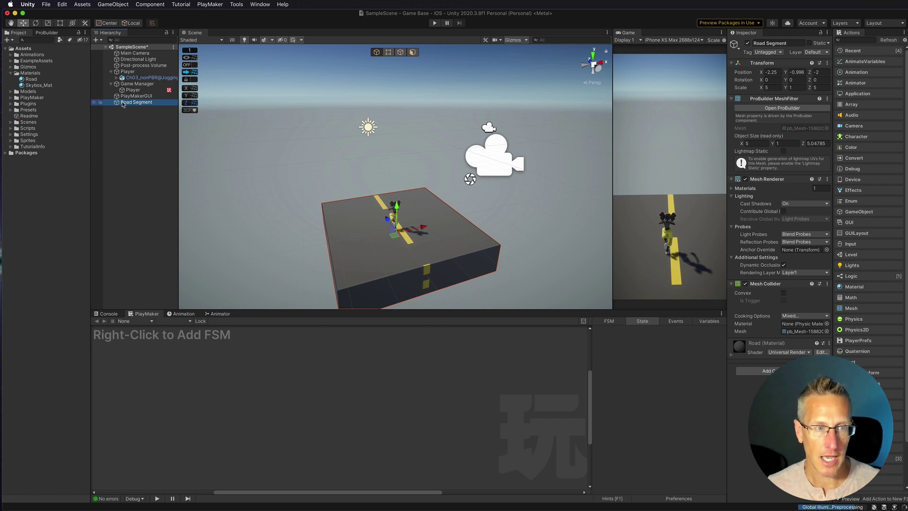
pyautogui.rightClick(317, 374)
# Step: Add the FSM and rename its State 1 to 'Move Road'
pyautogui.click(335, 378)
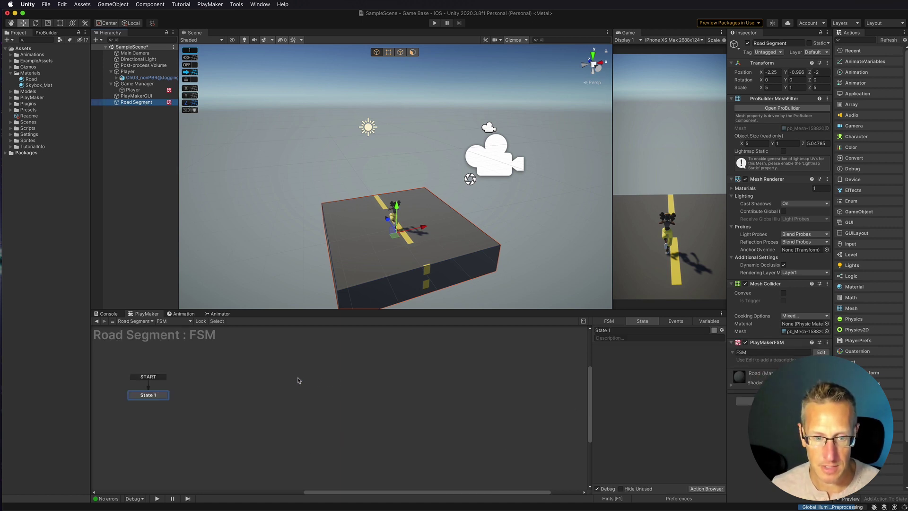
pyautogui.moveTo(614, 330); pyautogui.dragTo(551, 326)
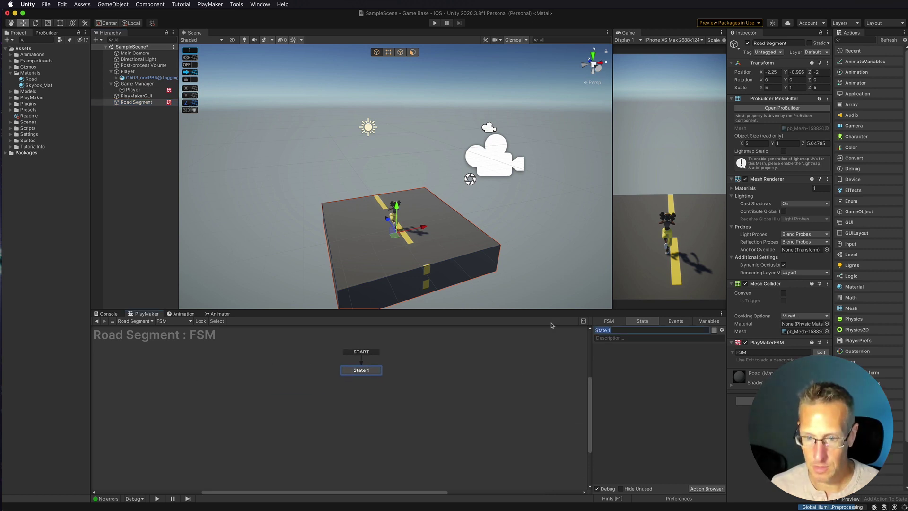
pyautogui.write('Move')
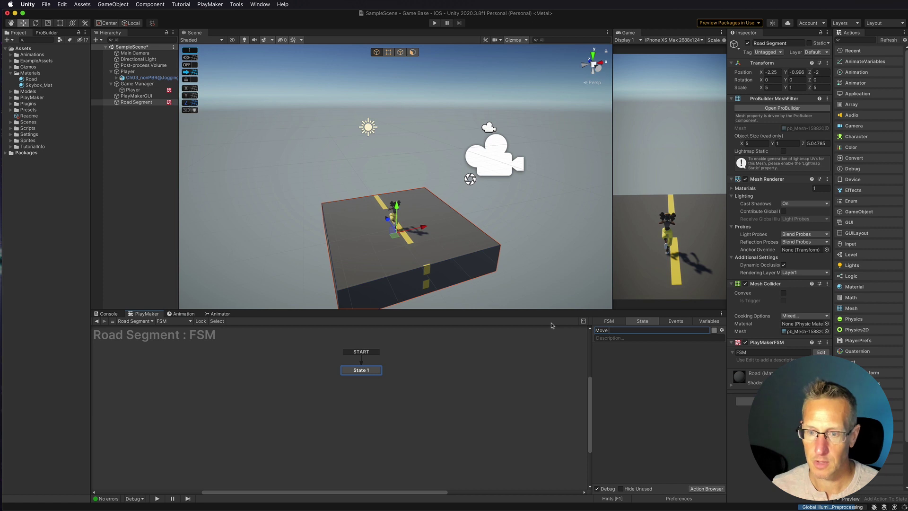
pyautogui.write(' Road')
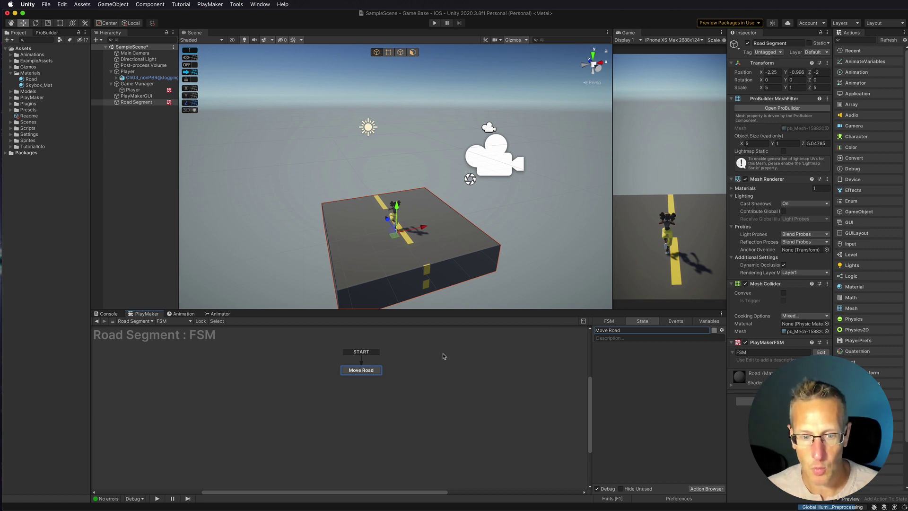
pyautogui.click(848, 39)
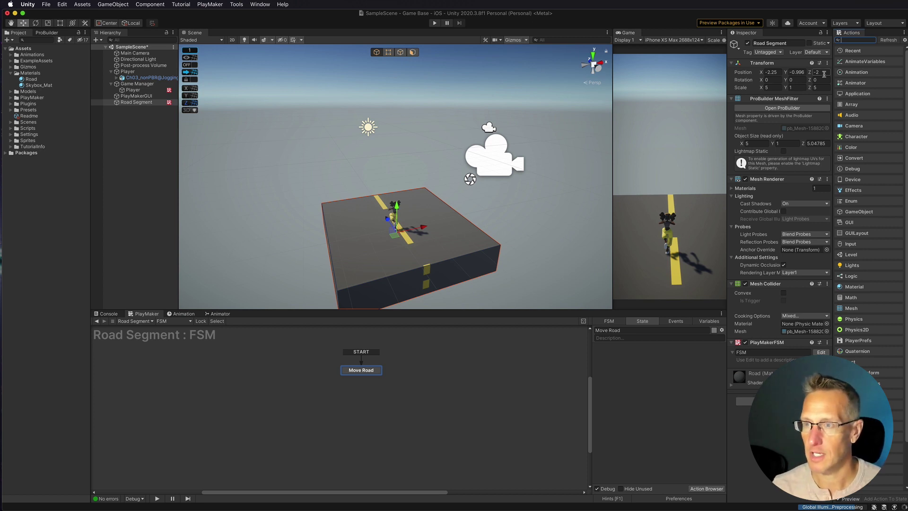
# Step: Add a Get Position action to Move Road, storing Z in a new ZPosition variable
pyautogui.write('get')
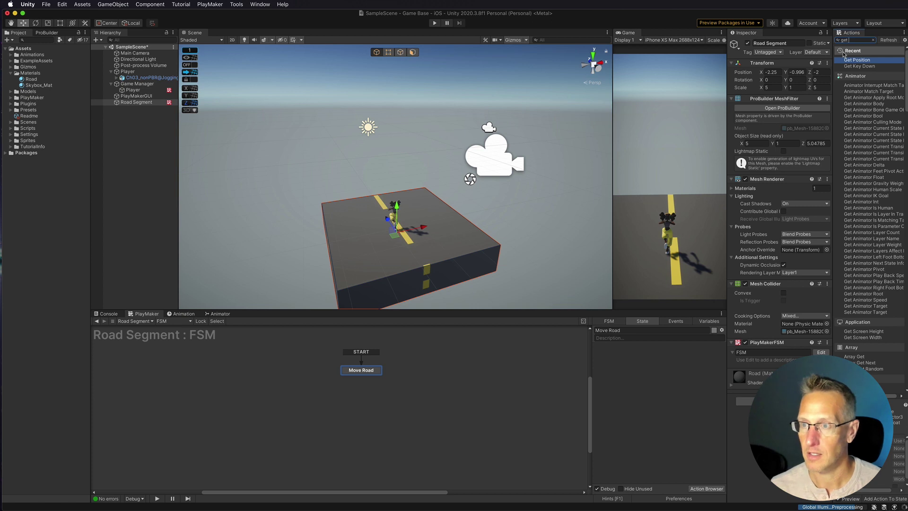
pyautogui.write(' p')
pyautogui.doubleClick(858, 60)
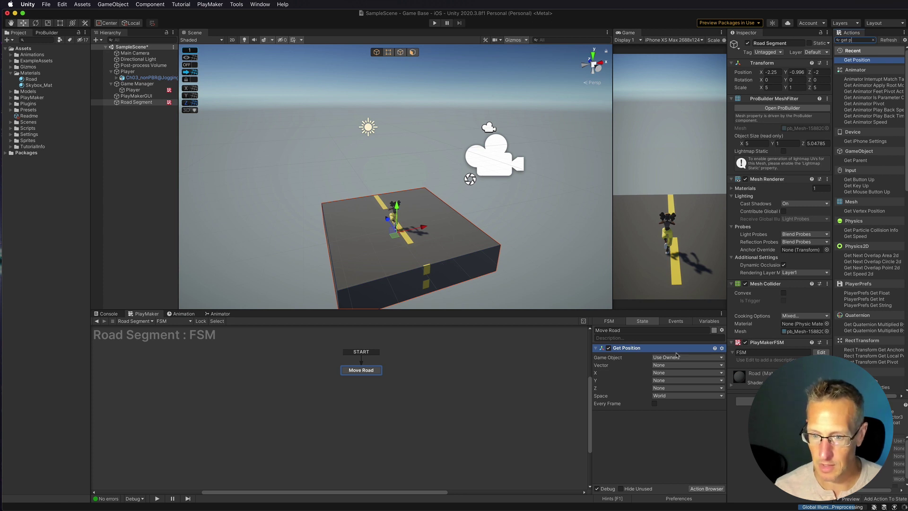
pyautogui.click(678, 389)
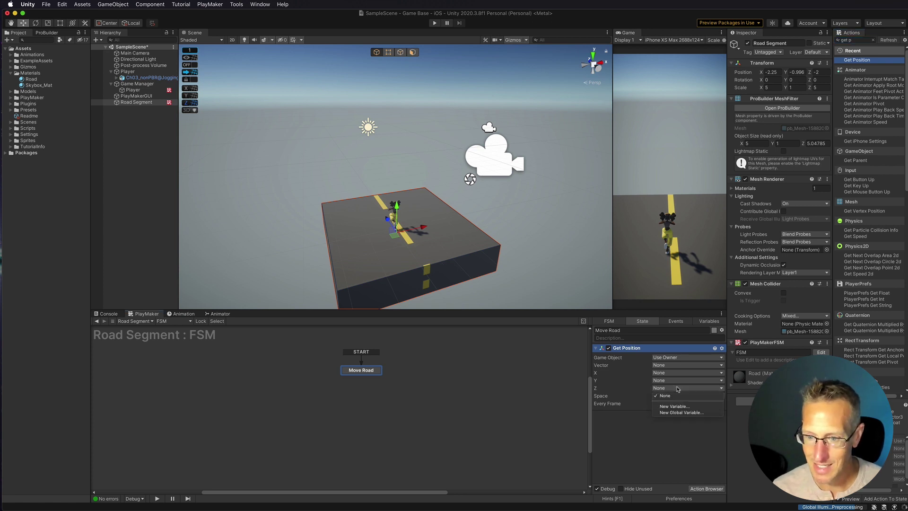
pyautogui.click(673, 407)
pyautogui.write('ZPosition')
pyautogui.press('Return')
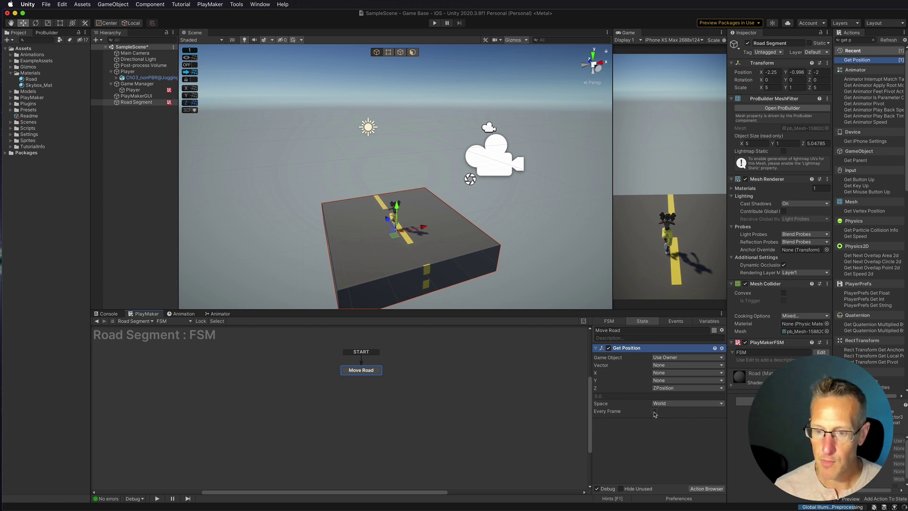
# Step: Check the ZPosition float variable in the Variables list and run the game to test it
pyautogui.click(708, 321)
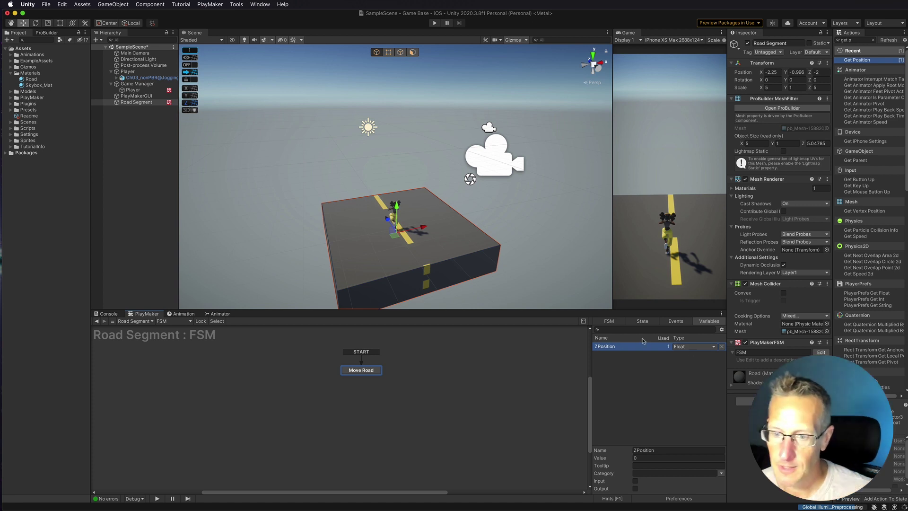
pyautogui.click(636, 458)
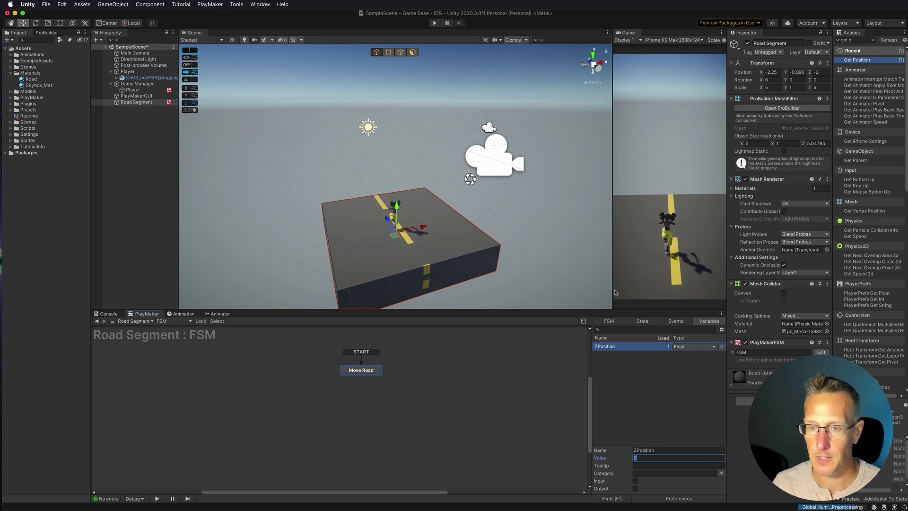
pyautogui.click(435, 22)
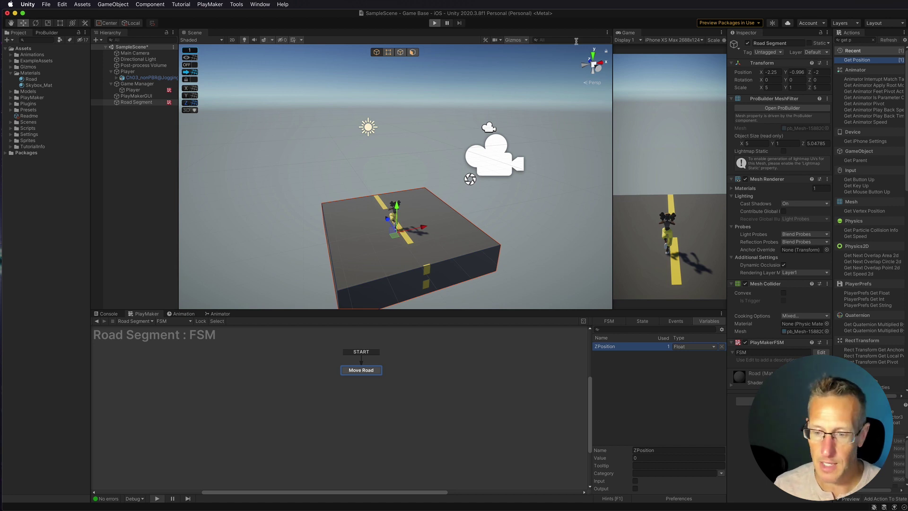
# Step: Confirm ZPosition reads -2 while playing, stop the game, and collapse Get Position in Move Road
pyautogui.click(634, 458)
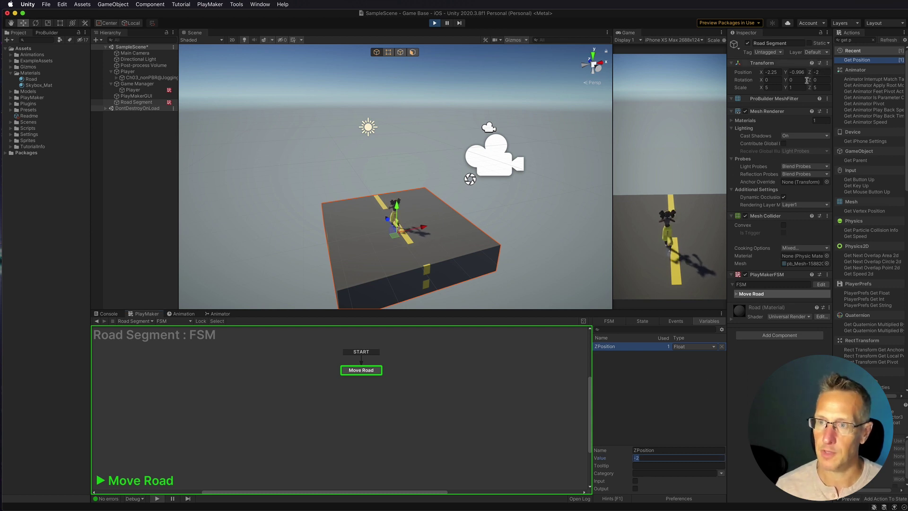
pyautogui.click(433, 23)
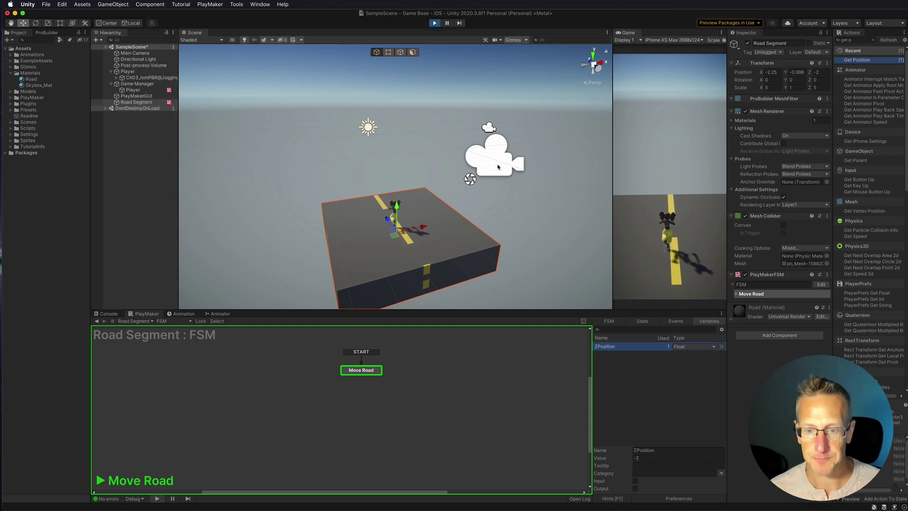
pyautogui.click(638, 321)
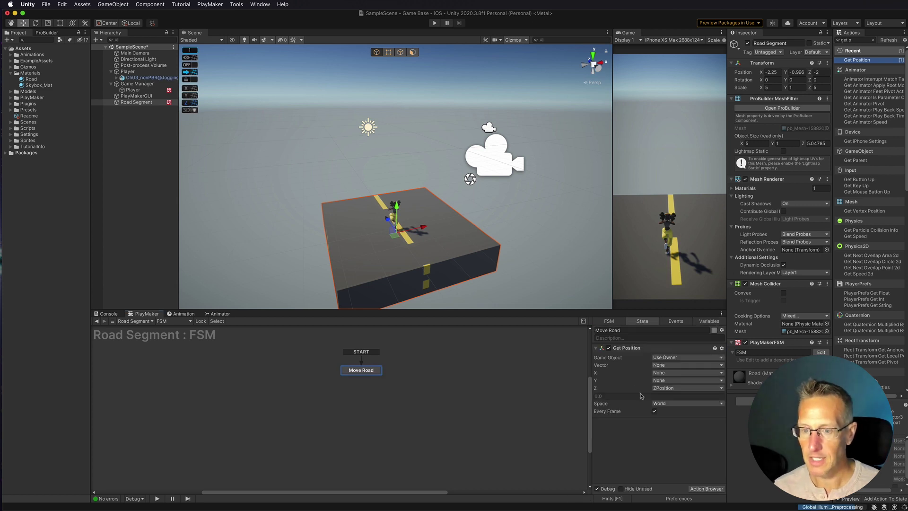
pyautogui.click(597, 349)
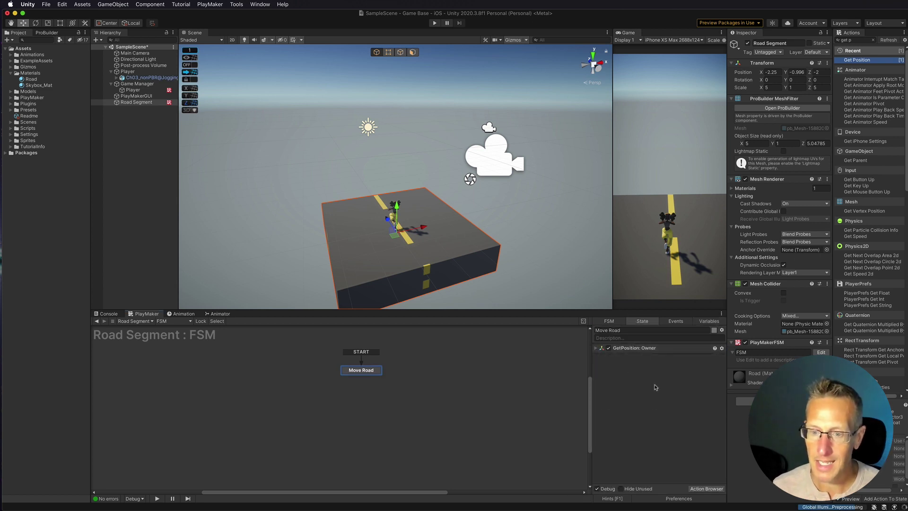
pyautogui.click(855, 41)
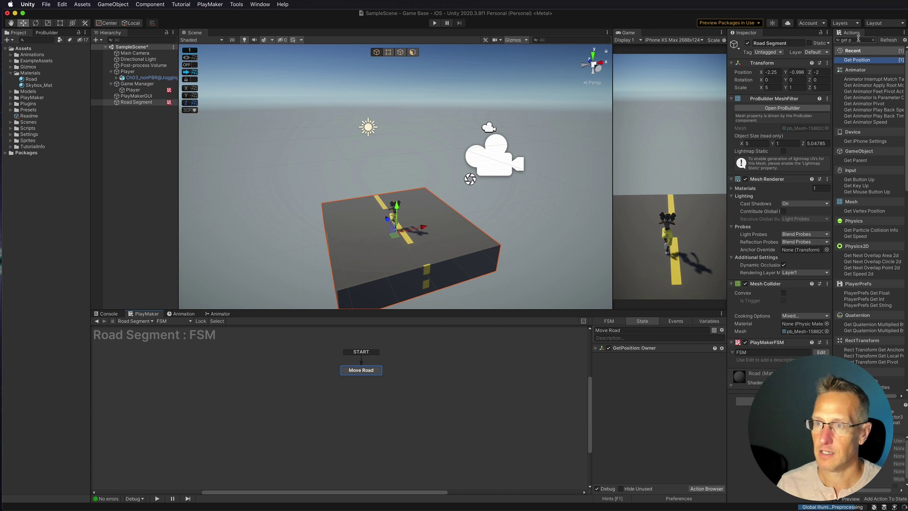
# Step: Search 'trans' and add a Translate action to Move Road after Get Position
pyautogui.press('super+a')
pyautogui.write('trans')
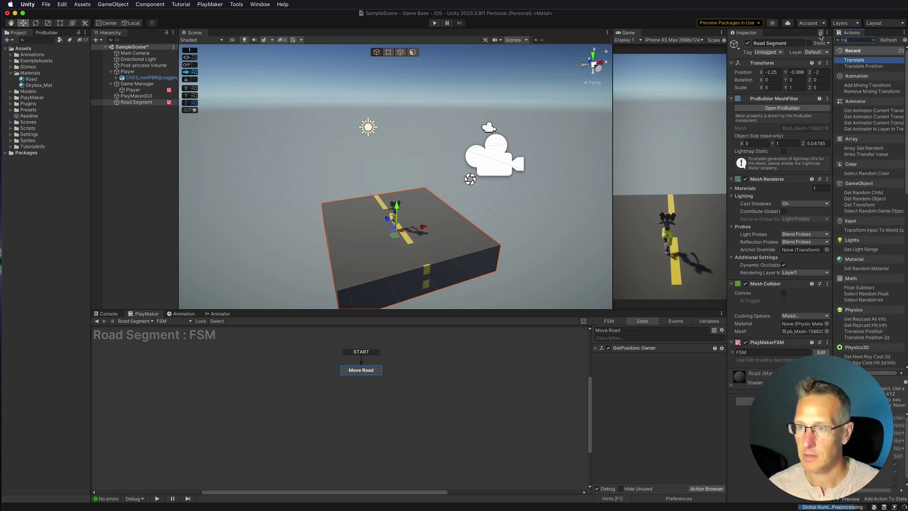
pyautogui.doubleClick(850, 60)
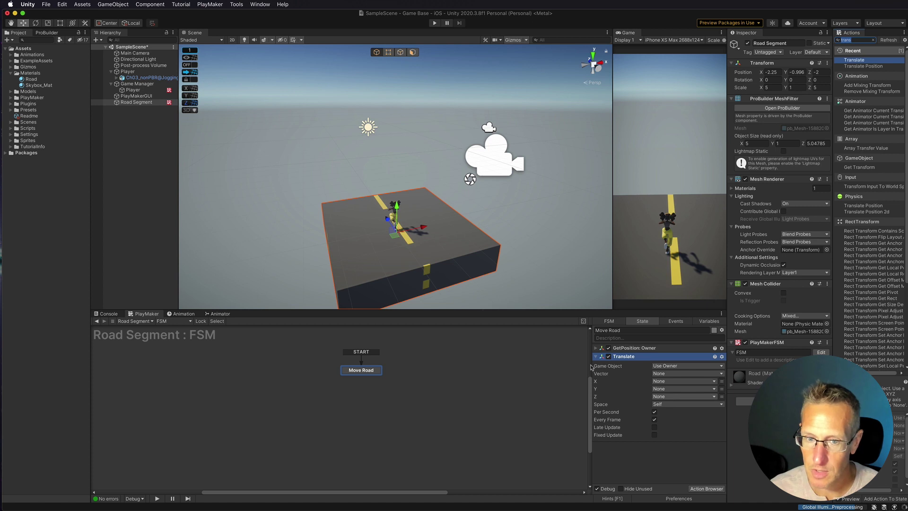
pyautogui.click(388, 220)
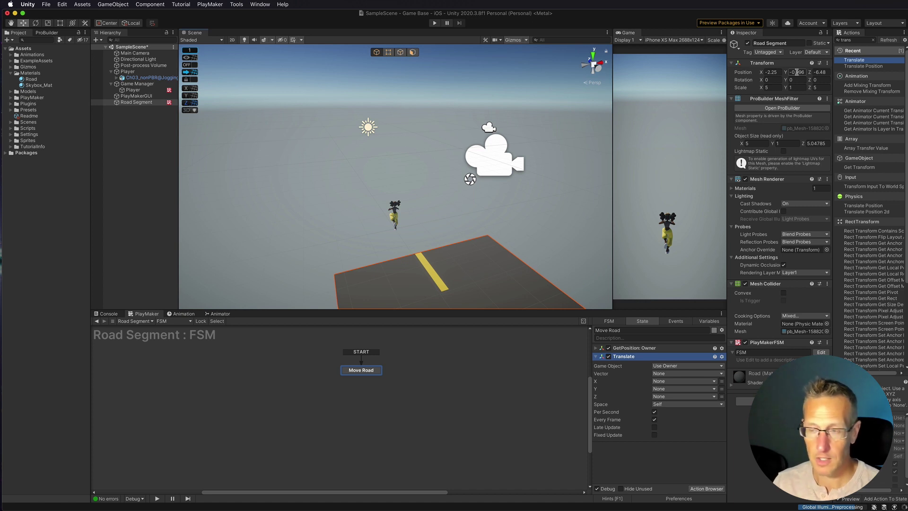
# Step: Shift Road Segment along Z to about -4.3 so it sits under the player
pyautogui.click(826, 71)
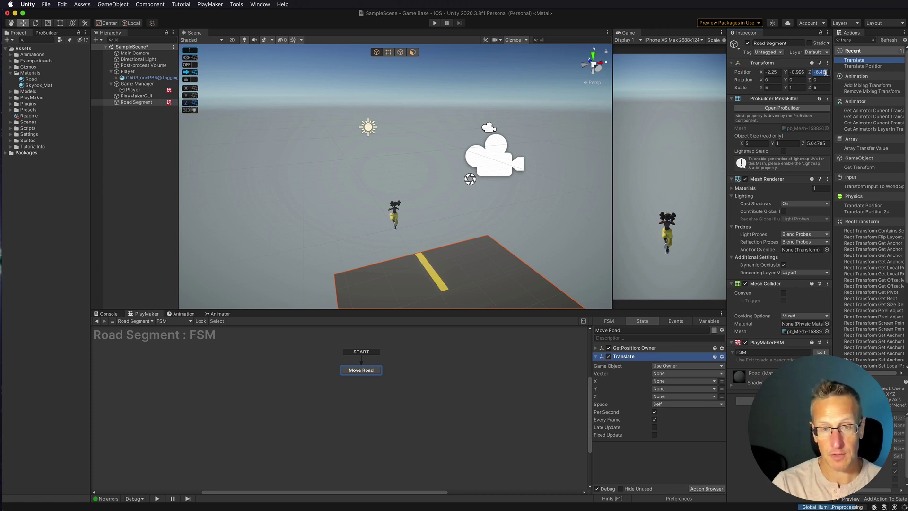
pyautogui.write('-')
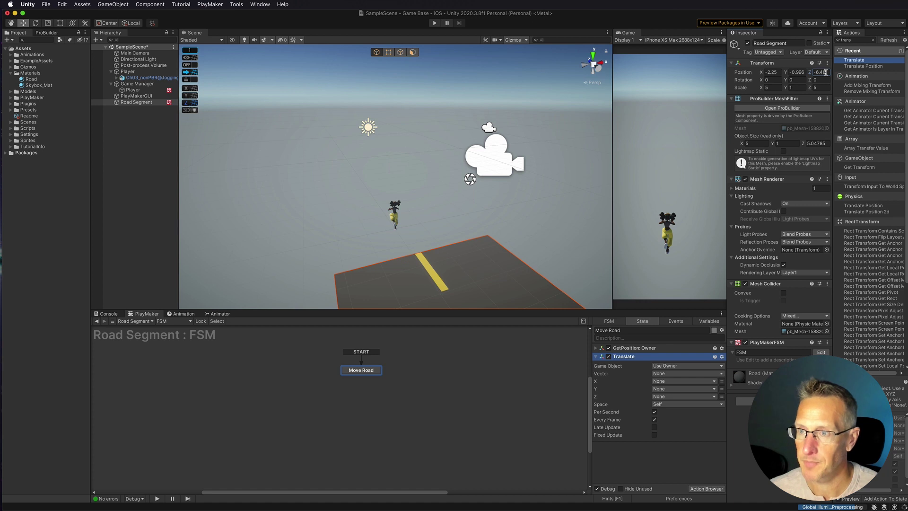
pyautogui.write('7')
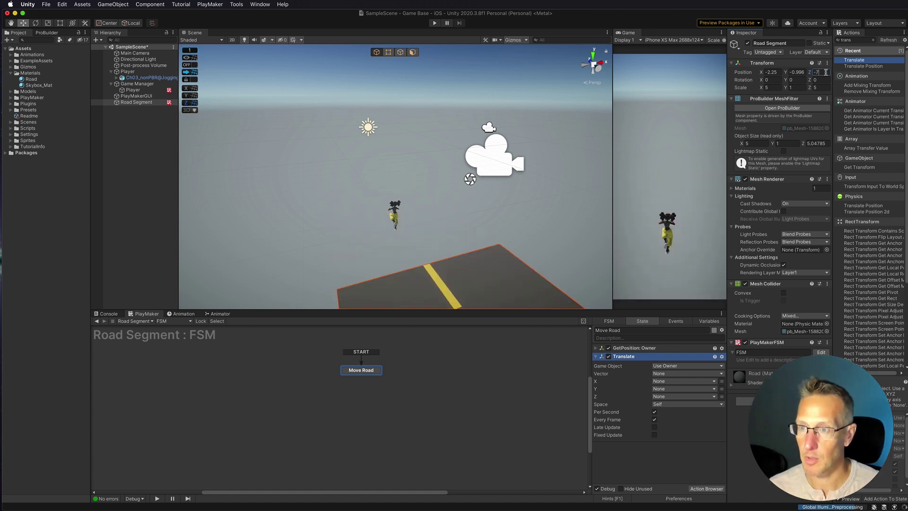
pyautogui.write('trans')
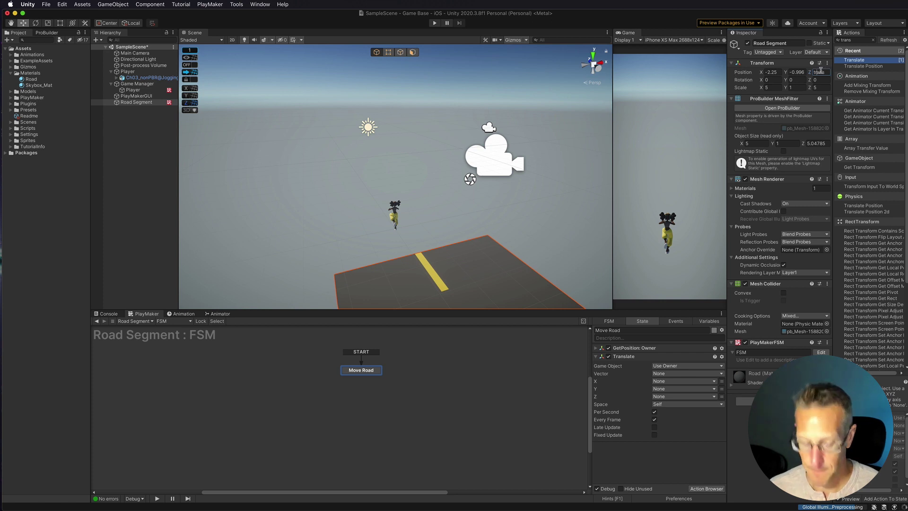
pyautogui.click(797, 88)
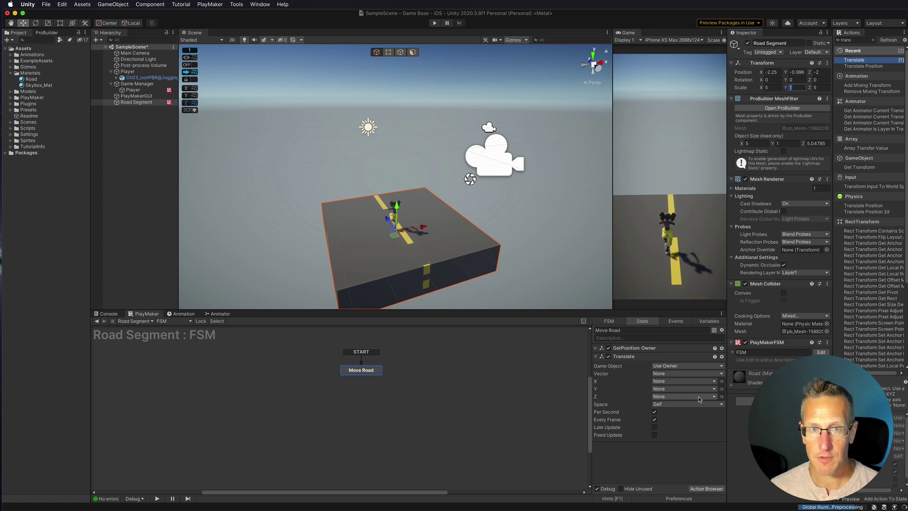
pyautogui.moveTo(388, 216); pyautogui.dragTo(413, 254)
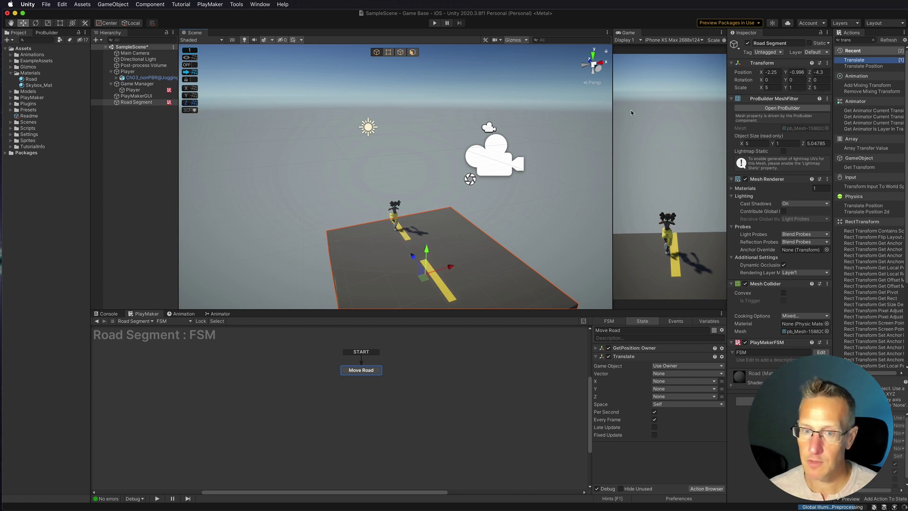
# Step: Undo the road's move back to Z -2 and drive Translate's Z with a new Speed variable
pyautogui.press('super+z')
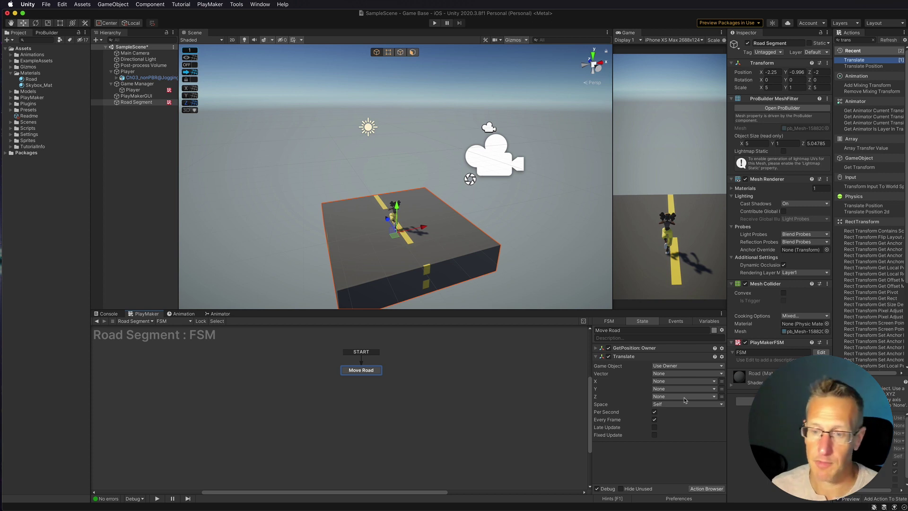
pyautogui.click(695, 397)
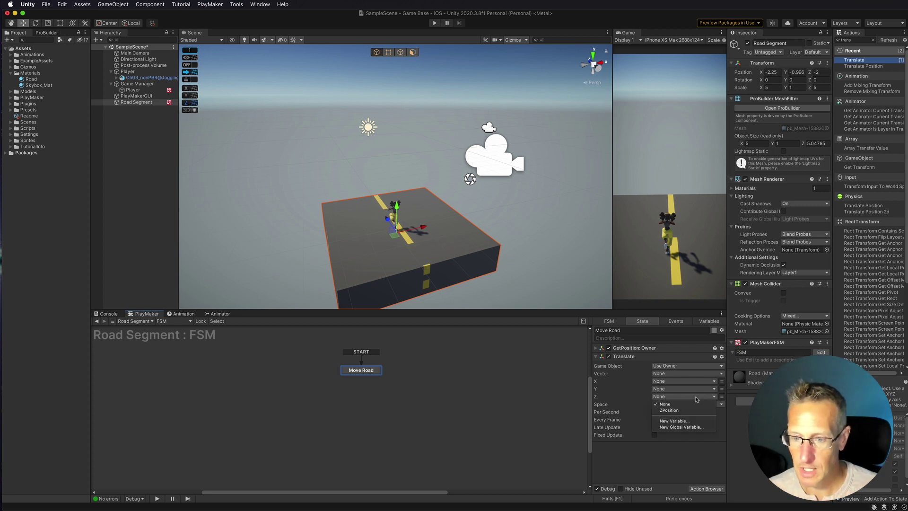
pyautogui.click(681, 421)
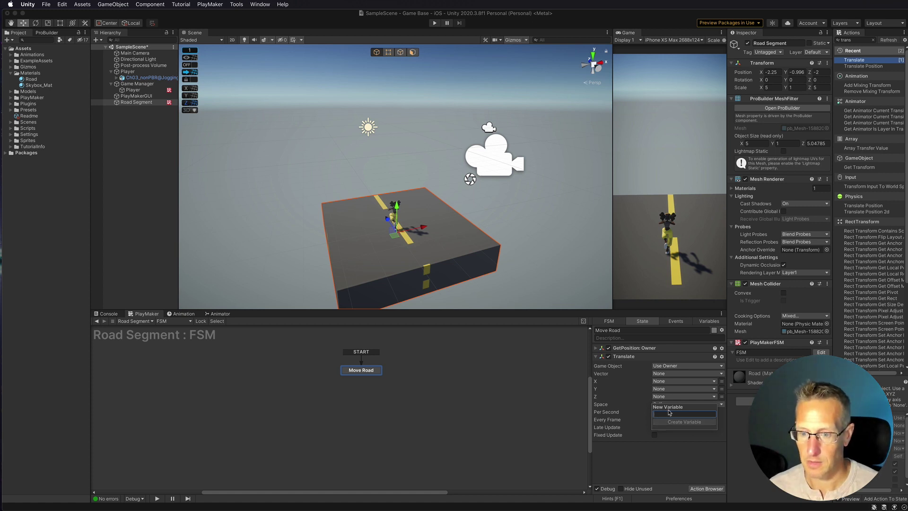
pyautogui.write('Speed')
pyautogui.press('Return')
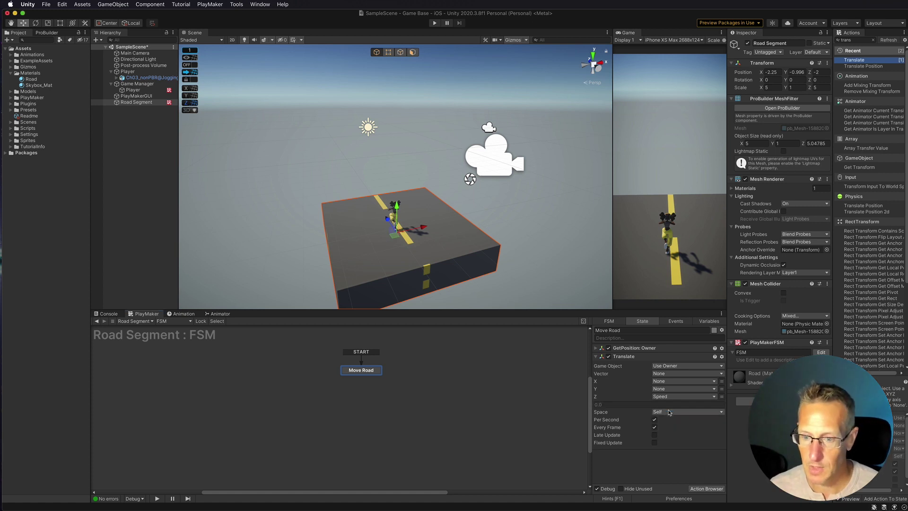
# Step: Set the Speed variable's value to -3 in the FSM Variables
pyautogui.click(710, 321)
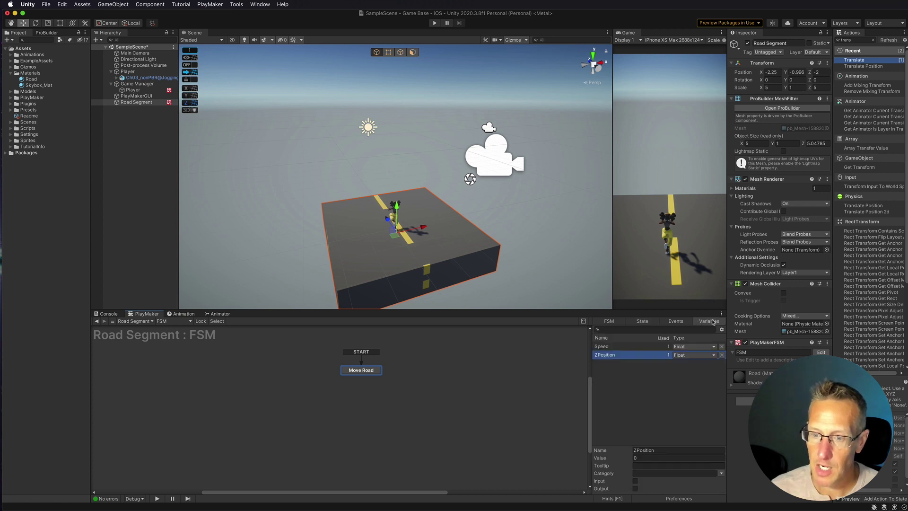
pyautogui.click(615, 347)
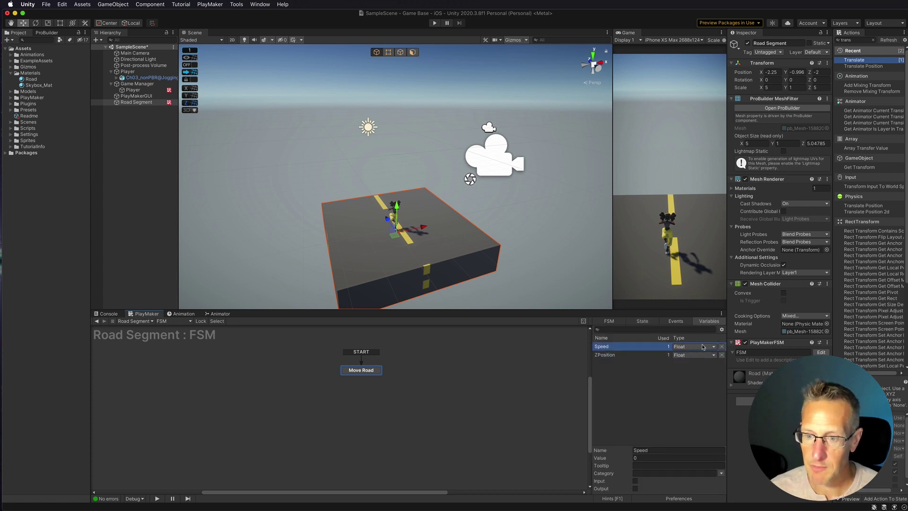
pyautogui.click(618, 457)
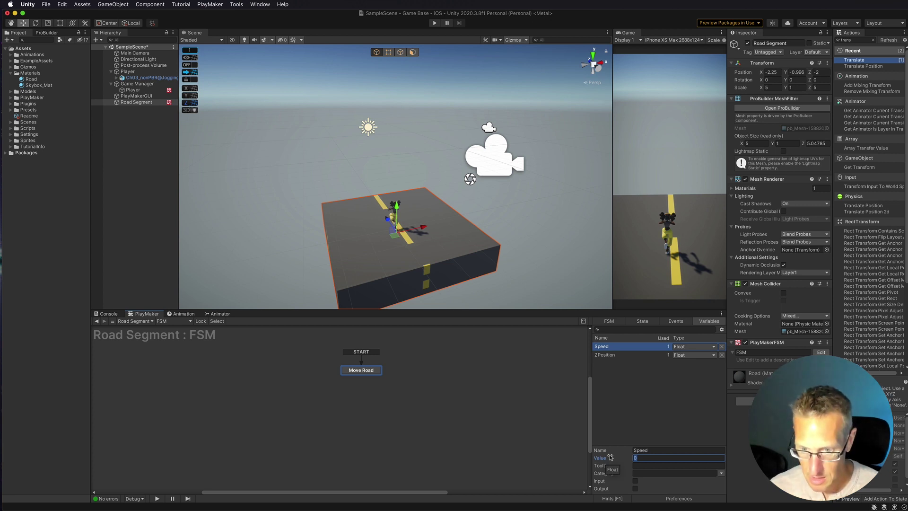
pyautogui.press('BackSpace')
pyautogui.press('BackSpace')
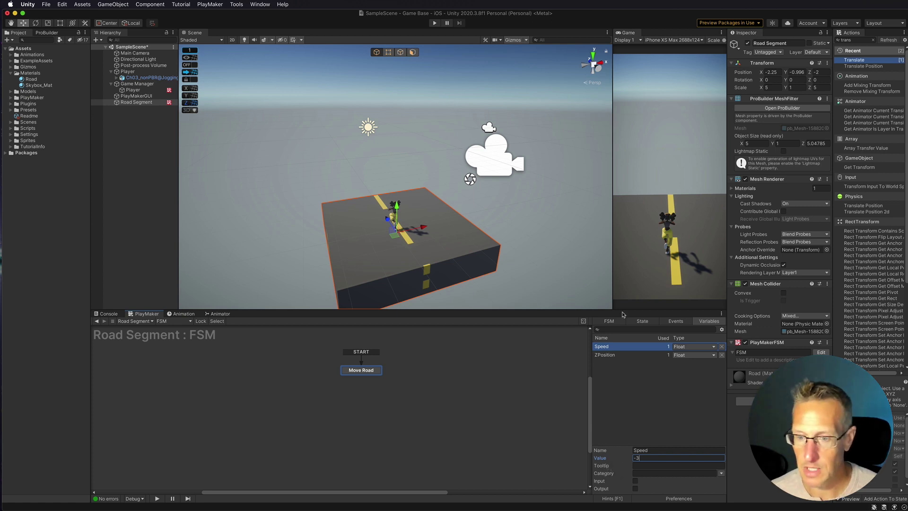
pyautogui.click(651, 322)
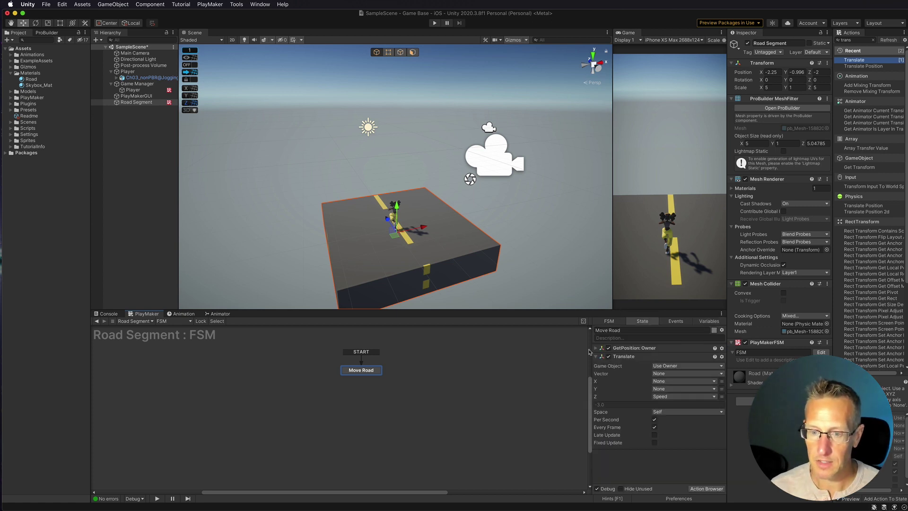